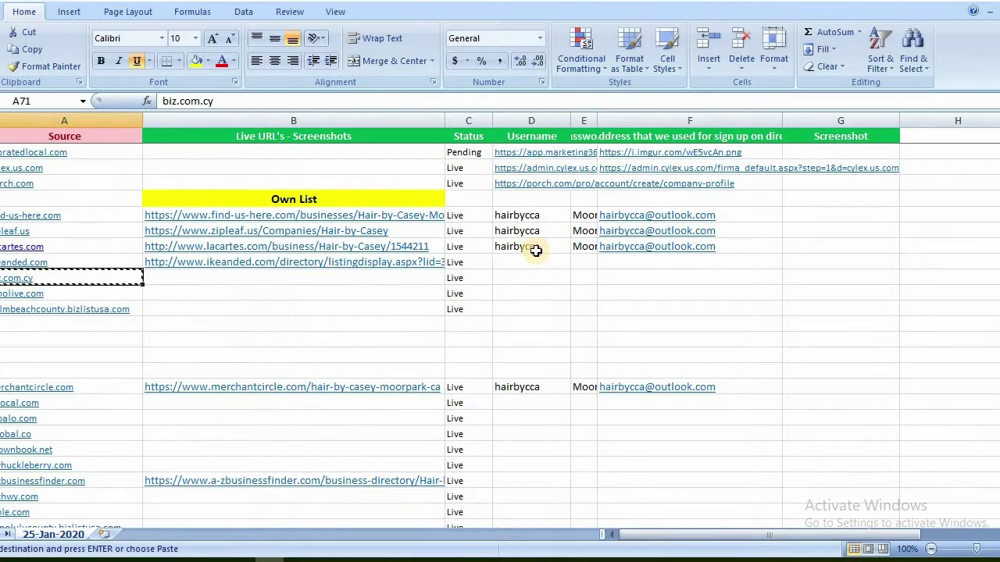
- Fill in the Username field of the biz.com.cy registration form with the account username from the spreadsheet
{"action": "key", "text": "alt+Tab"}
{"action": "key", "text": "ctrl+v"}
{"action": "key", "text": "Tab"}
{"action": "key", "text": "alt+Tab"}
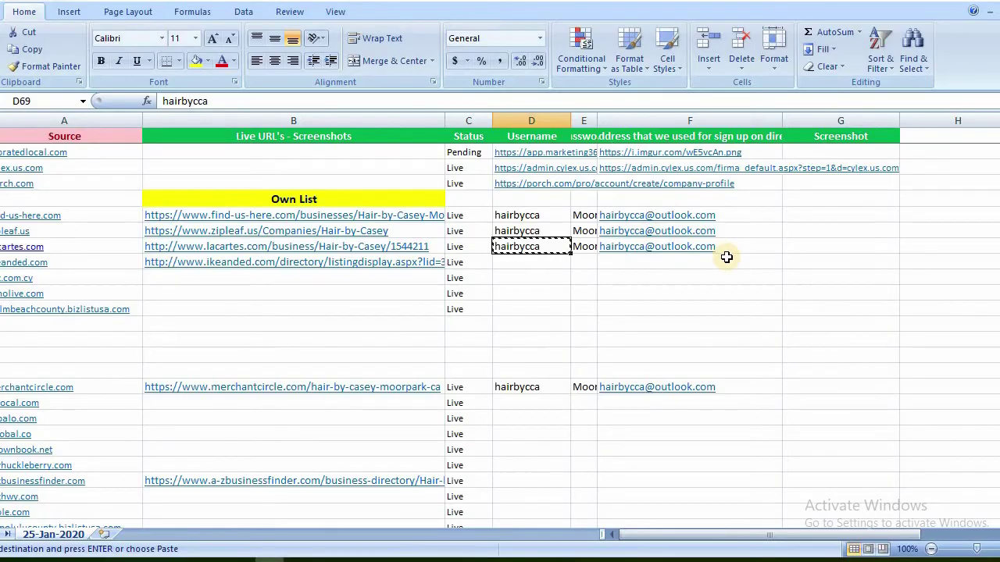
- Copy the sign-up e-mail from the lacartes.com row of the spreadsheet into the form's Email and Repeat Email fields
{"action": "left_click", "coordinate": [732, 246]}
{"action": "key", "text": "ctrl+c"}
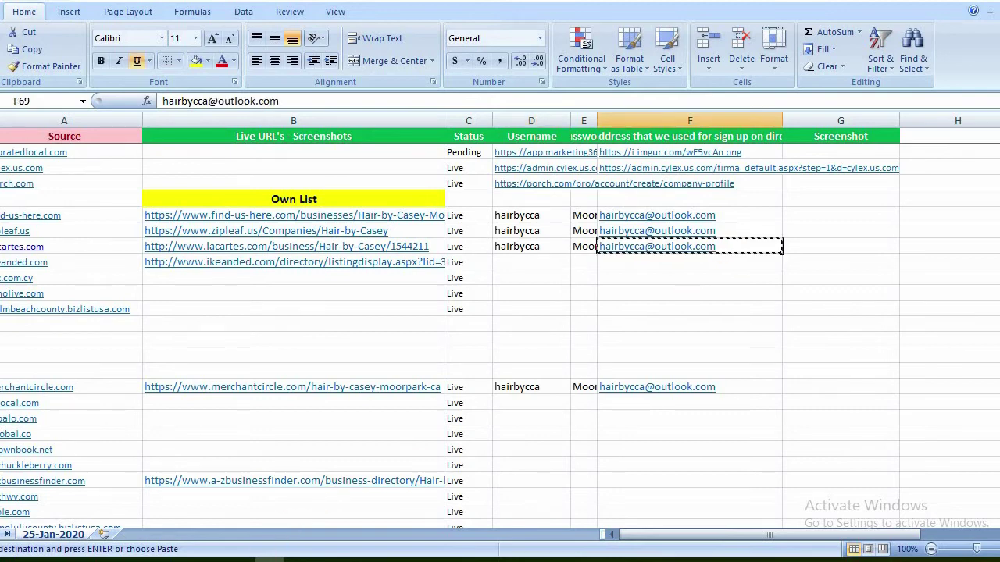
{"action": "key", "text": "alt+Tab"}
{"action": "key", "text": "ctrl+v"}
{"action": "left_click", "coordinate": [328, 273]}
{"action": "key", "text": "ctrl+v"}
{"action": "left_click", "coordinate": [328, 295]}
{"action": "key", "text": "ctrl+v"}
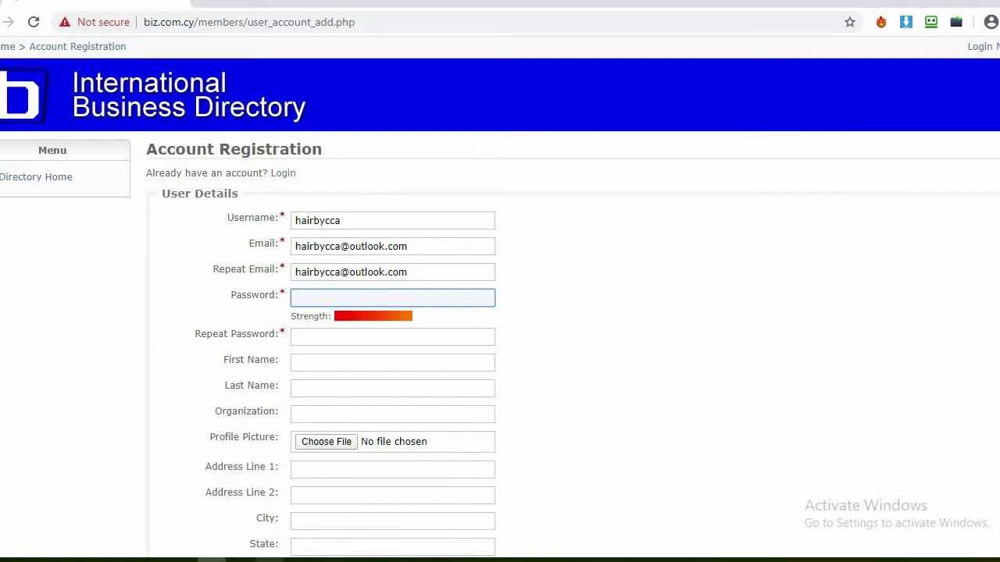
- Copy the account password from the lacartes.com row of the spreadsheet into the form's Password and Repeat Password fields
{"action": "key", "text": "alt+Tab"}
{"action": "left_click", "coordinate": [582, 248]}
{"action": "key", "text": "ctrl+c"}
{"action": "left_click", "coordinate": [538, 290]}
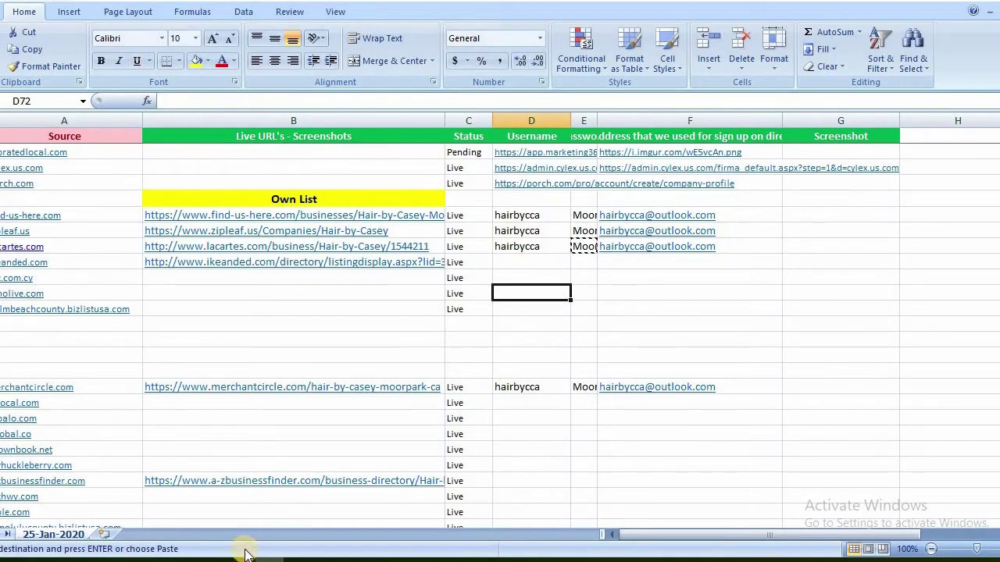
{"action": "key", "text": "alt+Tab"}
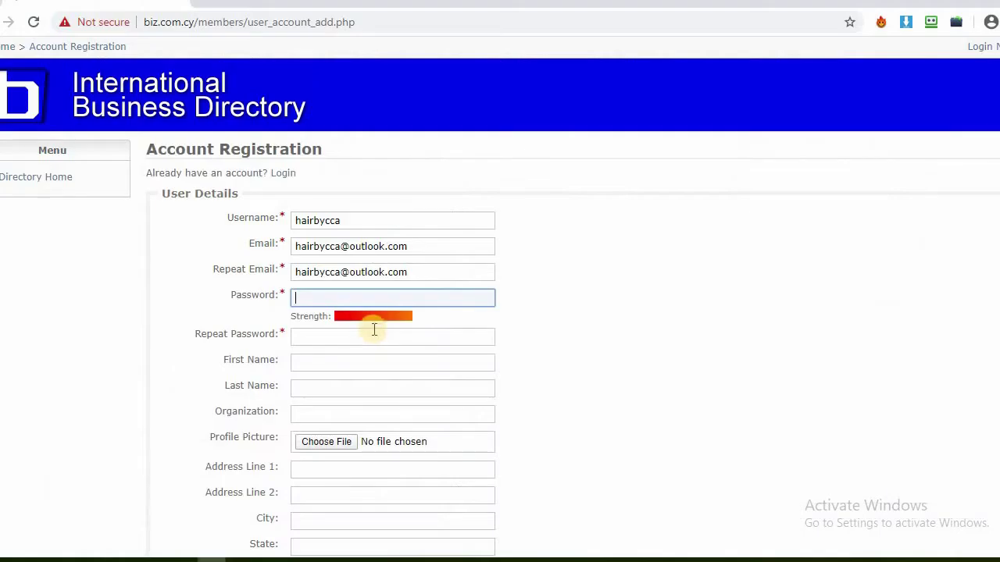
{"action": "key", "text": "ctrl+v"}
{"action": "left_click", "coordinate": [317, 336]}
{"action": "key", "text": "ctrl+v"}
- Copy the business name from the Word document and split it across the form's First Name and Last Name fields
{"action": "left_click", "coordinate": [310, 362]}
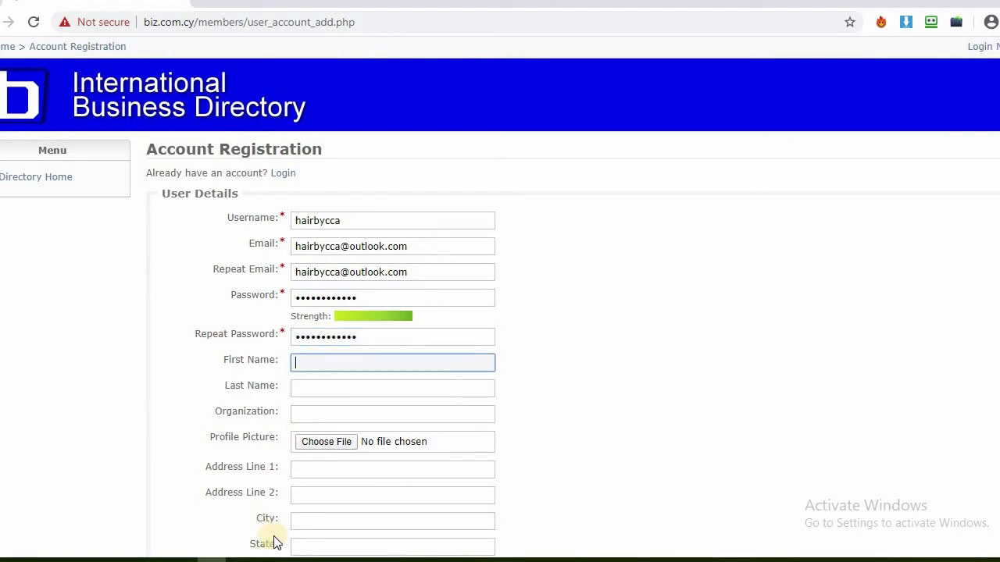
{"action": "key", "text": "alt+Tab"}
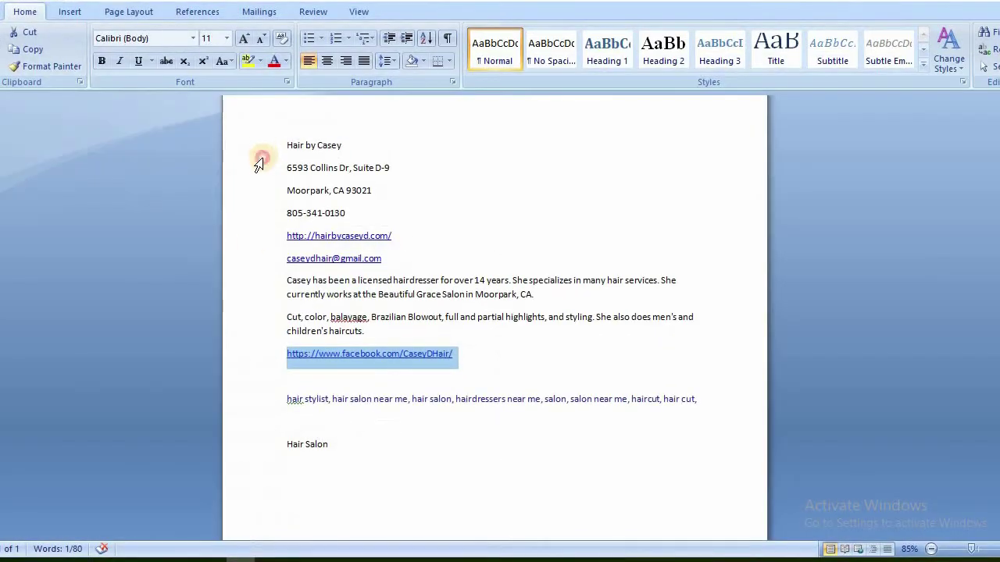
{"action": "left_click", "coordinate": [259, 150]}
{"action": "key", "text": "ctrl+c"}
{"action": "key", "text": "alt+Tab"}
{"action": "key", "text": "ctrl+v"}
{"action": "left_click_drag", "start_coordinate": [361, 363], "coordinate": [319, 364]}
{"action": "key", "text": "BackSpace"}
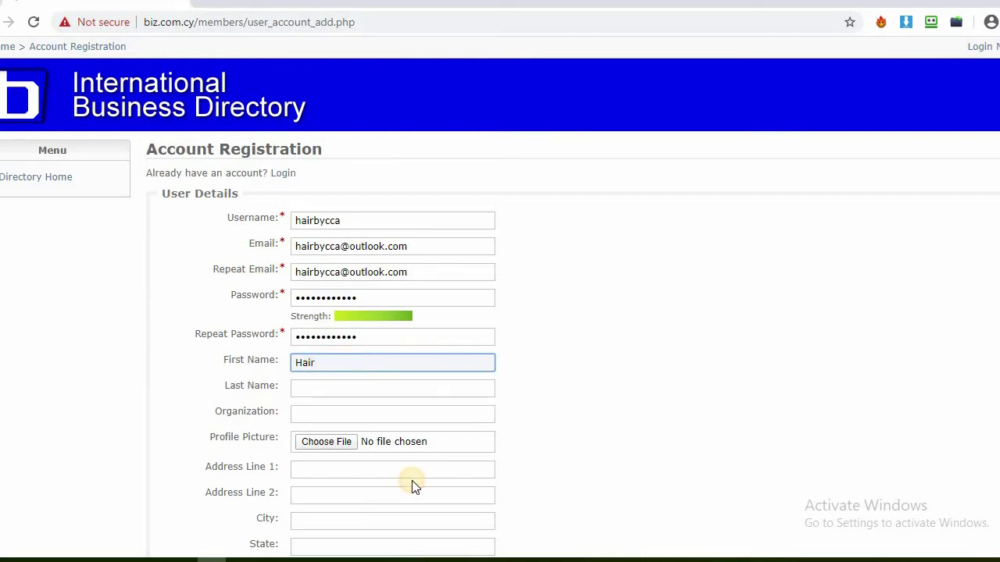
{"action": "key", "text": "Tab"}
{"action": "key", "text": "ctrl+v"}
- Fill in the Organization field with the full business name from the Word document
{"action": "left_click", "coordinate": [388, 405]}
{"action": "key", "text": "alt+Tab"}
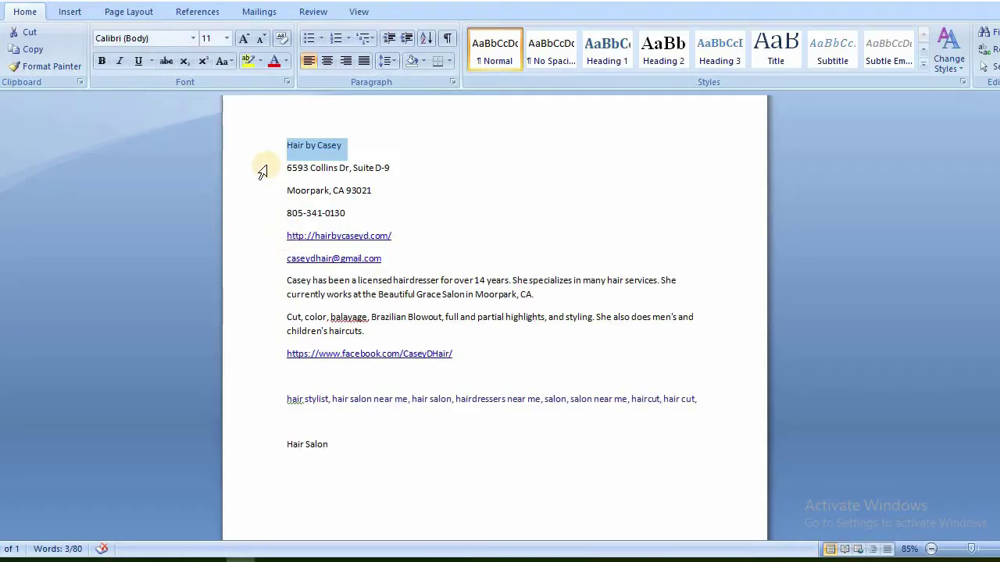
{"action": "key", "text": "alt+Tab"}
{"action": "key", "text": "ctrl+v"}
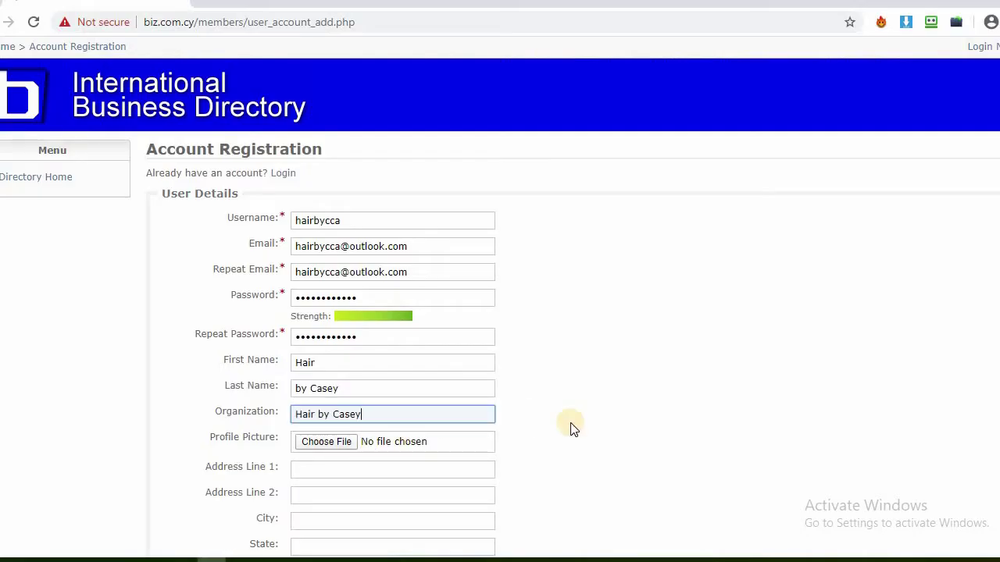
- Upload the logo image from the 38 Hair by Casey Images folder as the profile picture
{"action": "scroll", "coordinate": [570, 428], "scroll_direction": "down", "scroll_amount": 3}
{"action": "left_click", "coordinate": [325, 207]}
{"action": "double_click", "coordinate": [249, 129]}
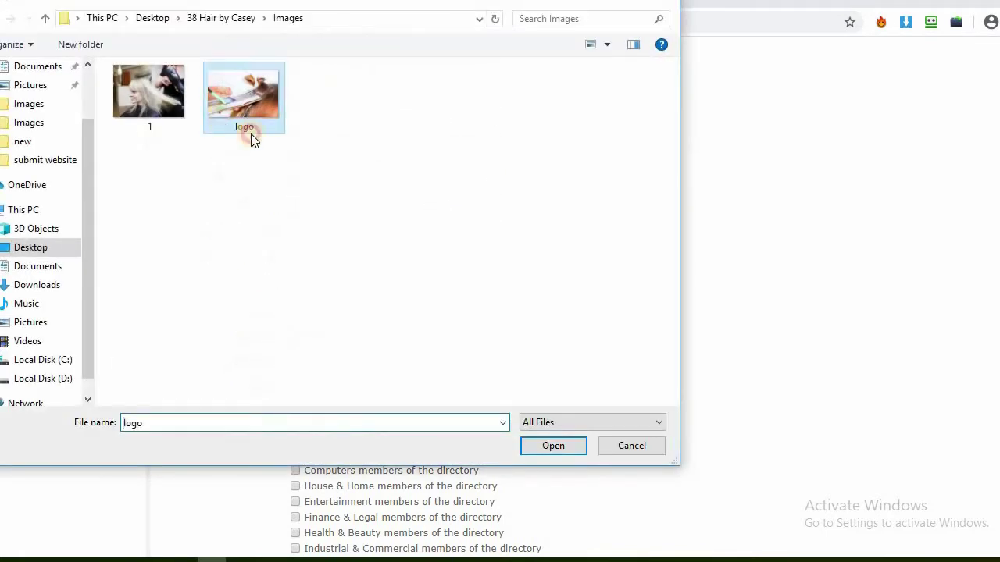
- Copy the street address line from the Word document into the form's Address Line 1 field
{"action": "left_click", "coordinate": [333, 242]}
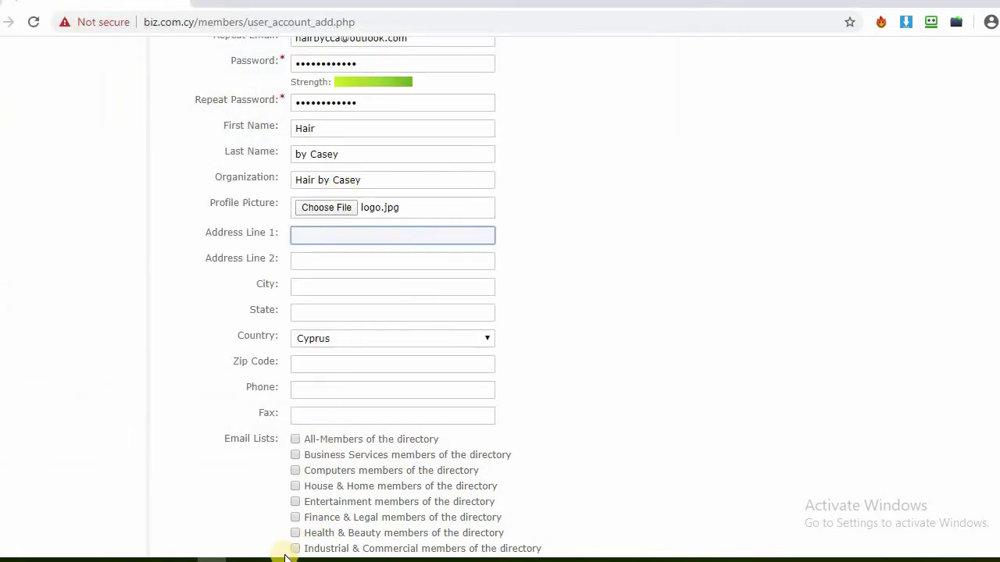
{"action": "key", "text": "alt+Tab"}
{"action": "left_click", "coordinate": [269, 168]}
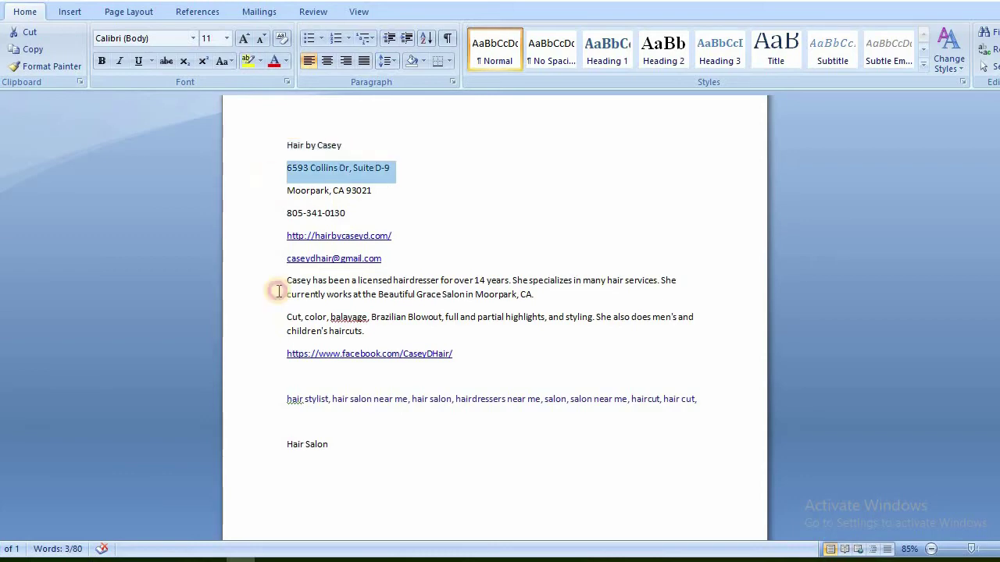
{"action": "key", "text": "ctrl+c"}
{"action": "key", "text": "alt+Tab"}
{"action": "key", "text": "ctrl+v"}
- Copy the city name from the Word document into the form's City field
{"action": "left_click", "coordinate": [328, 285]}
{"action": "key", "text": "alt+Tab"}
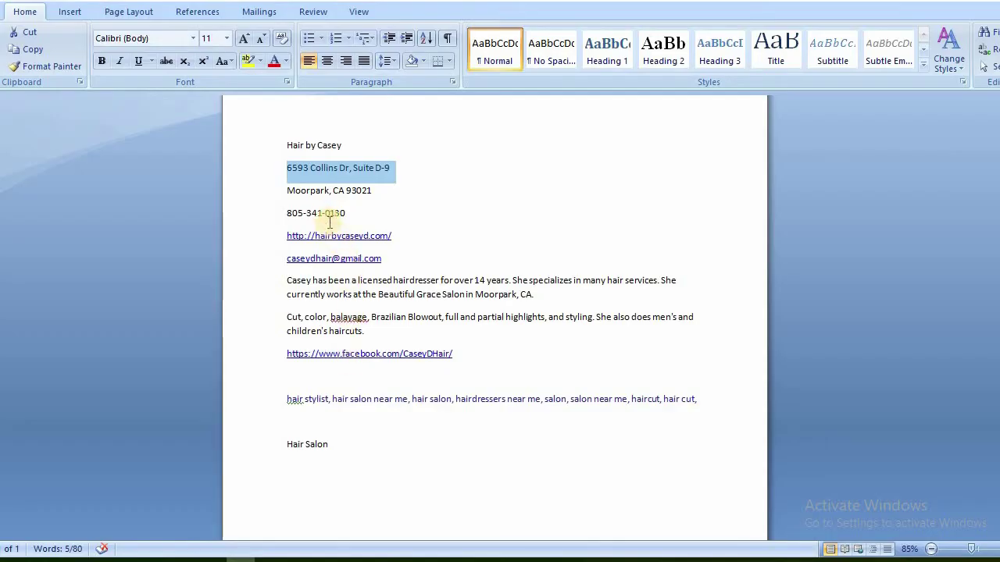
{"action": "double_click", "coordinate": [308, 191]}
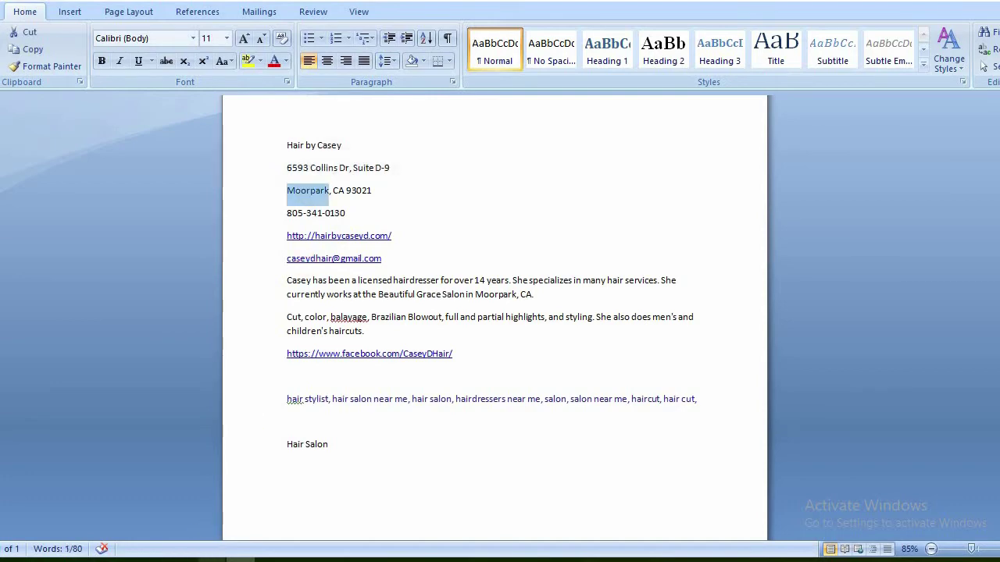
{"action": "key", "text": "ctrl+c"}
{"action": "key", "text": "alt+Tab"}
{"action": "key", "text": "ctrl+v"}
- Set the country to United States and enter CA as the state
{"action": "left_click", "coordinate": [340, 336]}
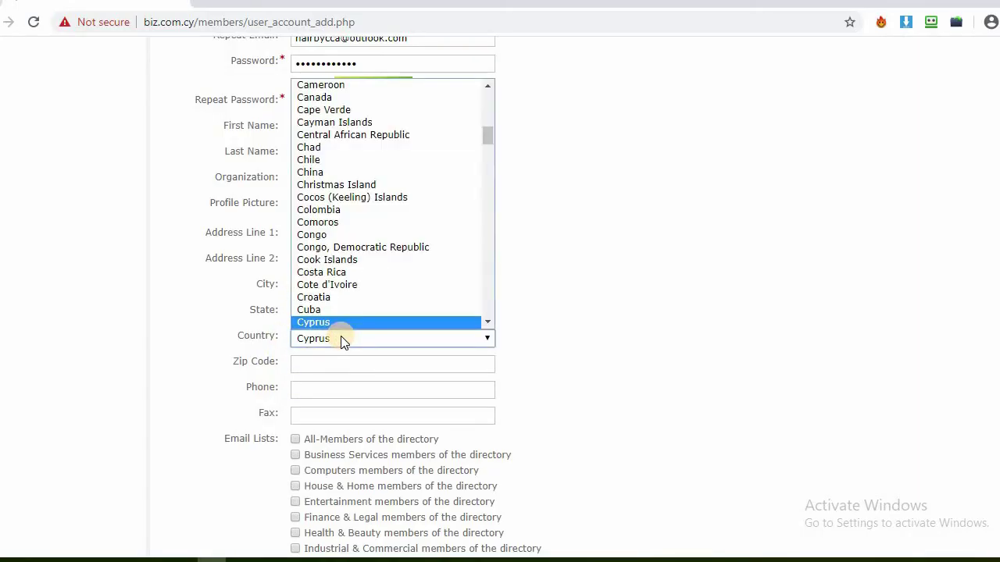
{"action": "type", "text": "un"}
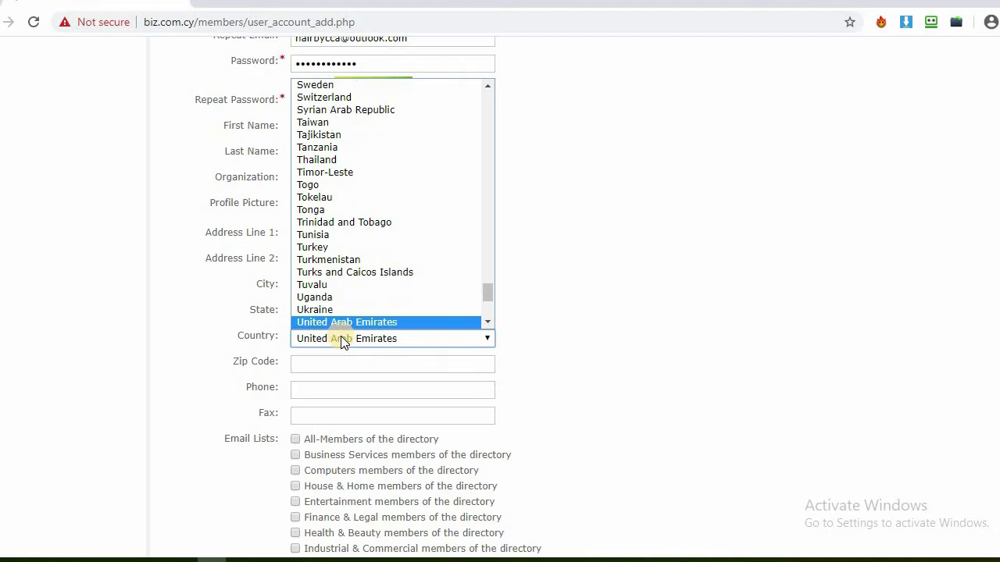
{"action": "key", "text": "Down"}
{"action": "key", "text": "Down"}
{"action": "key", "text": "Return"}
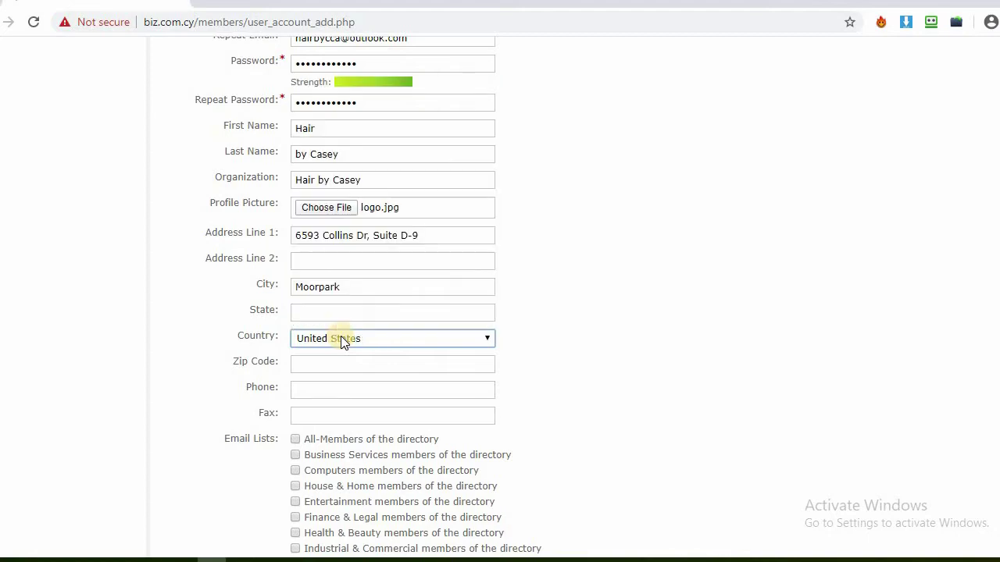
{"action": "left_click", "coordinate": [362, 314]}
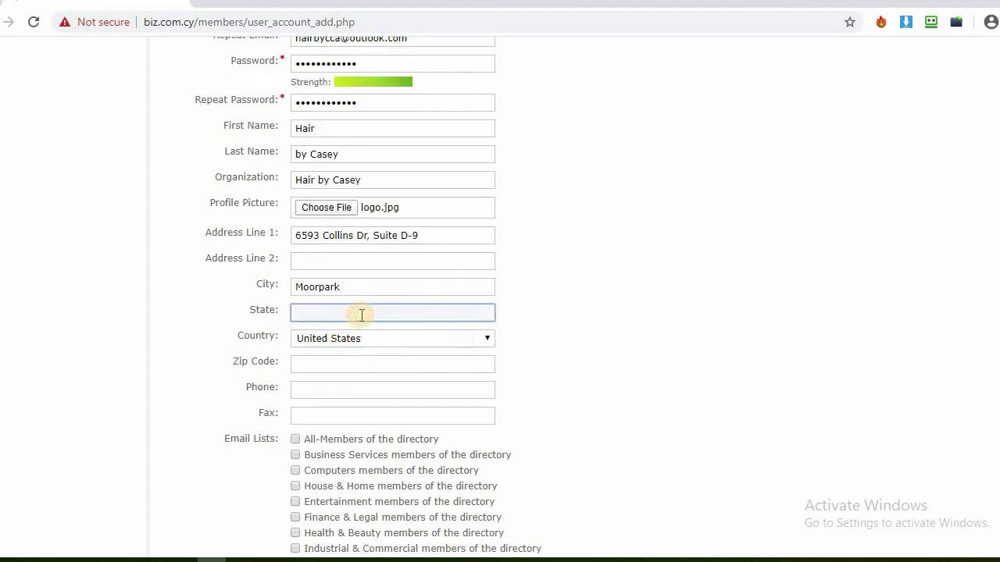
{"action": "type", "text": "CA"}
- Copy the business's zip code from the Word document into the form's Zip Code field
{"action": "left_click", "coordinate": [355, 363]}
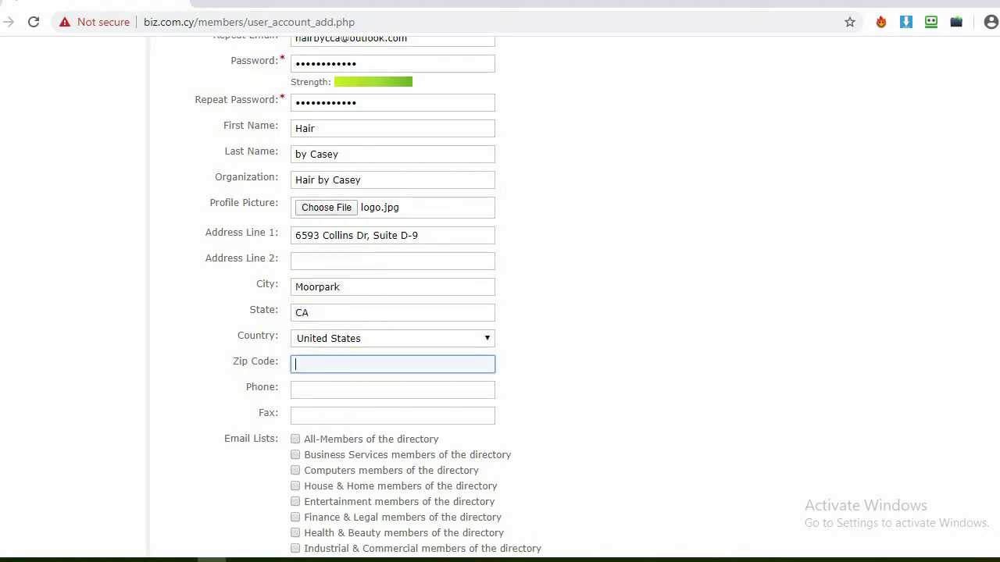
{"action": "key", "text": "alt+Tab"}
{"action": "left_click", "coordinate": [357, 192]}
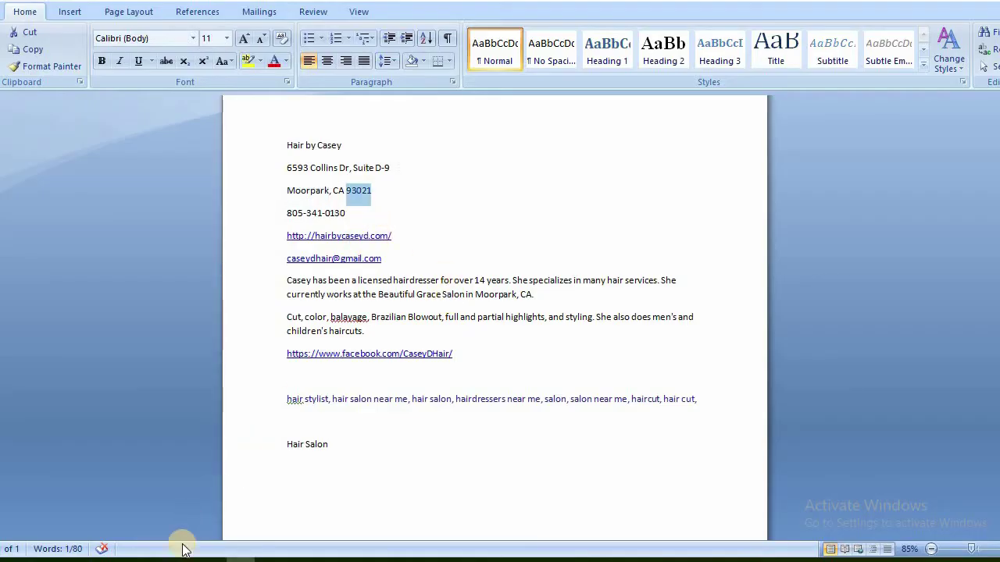
{"action": "key", "text": "ctrl+c"}
{"action": "key", "text": "alt+Tab"}
{"action": "key", "text": "ctrl+v"}
- Copy the business phone number from the Word document into the form's Phone field
{"action": "left_click", "coordinate": [345, 394]}
{"action": "key", "text": "alt+Tab"}
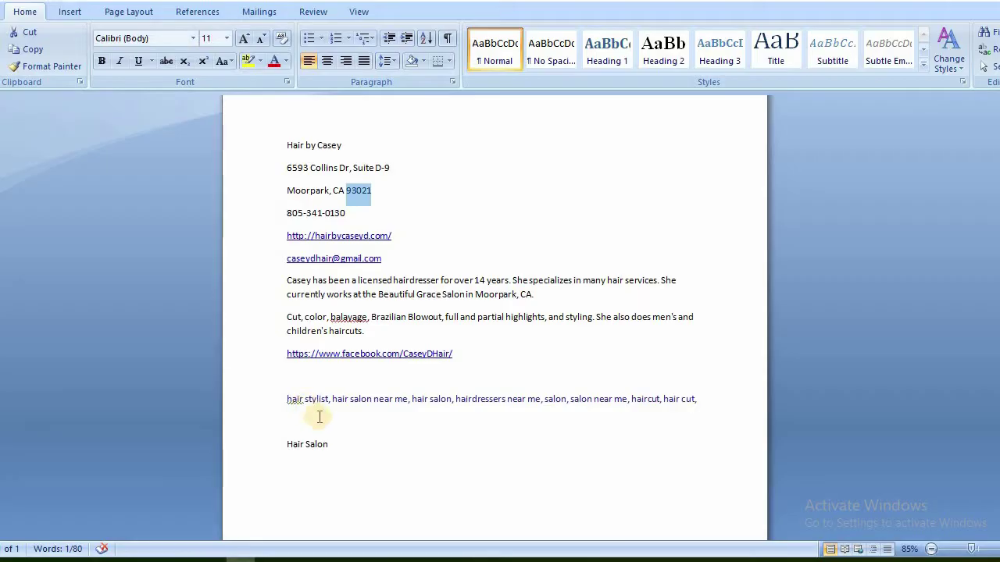
{"action": "left_click", "coordinate": [263, 216]}
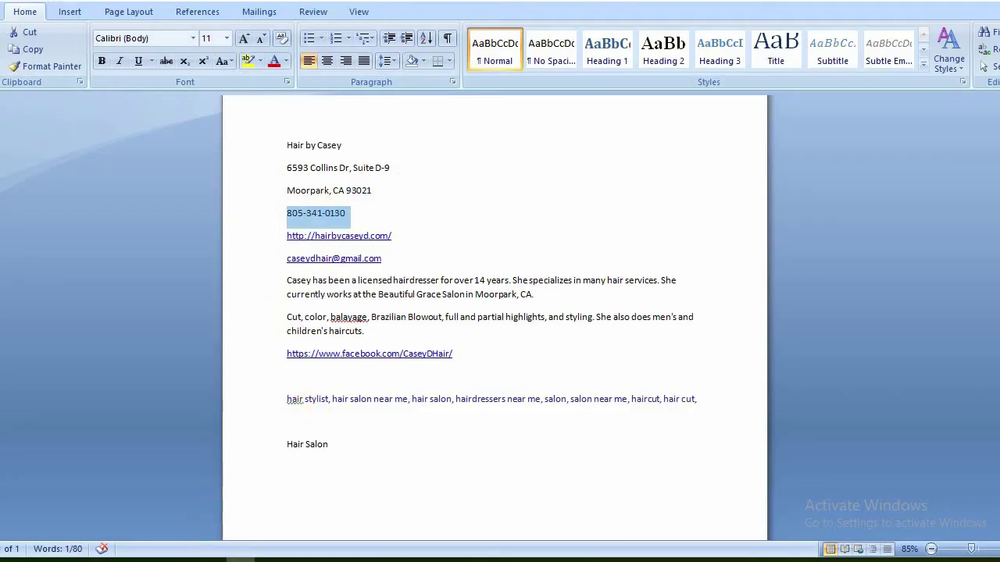
{"action": "key", "text": "ctrl+c"}
{"action": "key", "text": "alt+Tab"}
- Submit the registration form with the terms and conditions accepted and the displayed security code entered
{"action": "scroll", "coordinate": [570, 423], "scroll_direction": "down", "scroll_amount": 6}
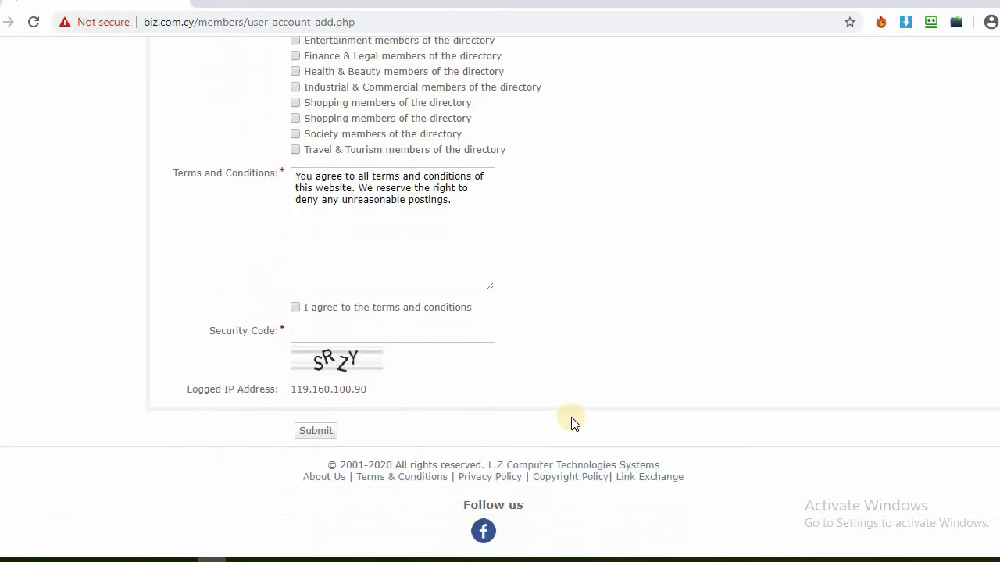
{"action": "left_click", "coordinate": [338, 336]}
{"action": "scroll", "coordinate": [636, 348], "scroll_direction": "up", "scroll_amount": 4}
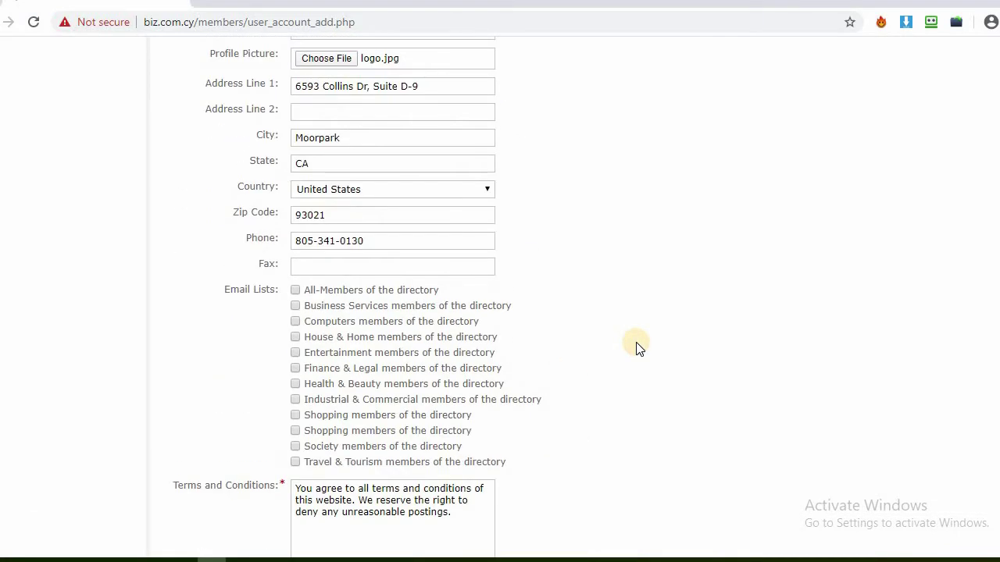
{"action": "scroll", "coordinate": [636, 348], "scroll_direction": "down", "scroll_amount": 4}
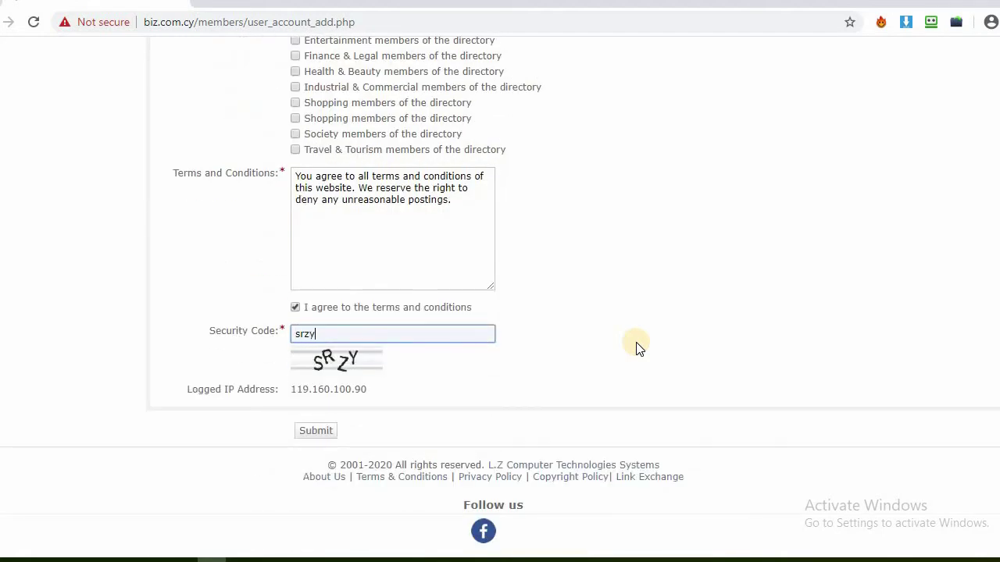
{"action": "left_click", "coordinate": [332, 432]}
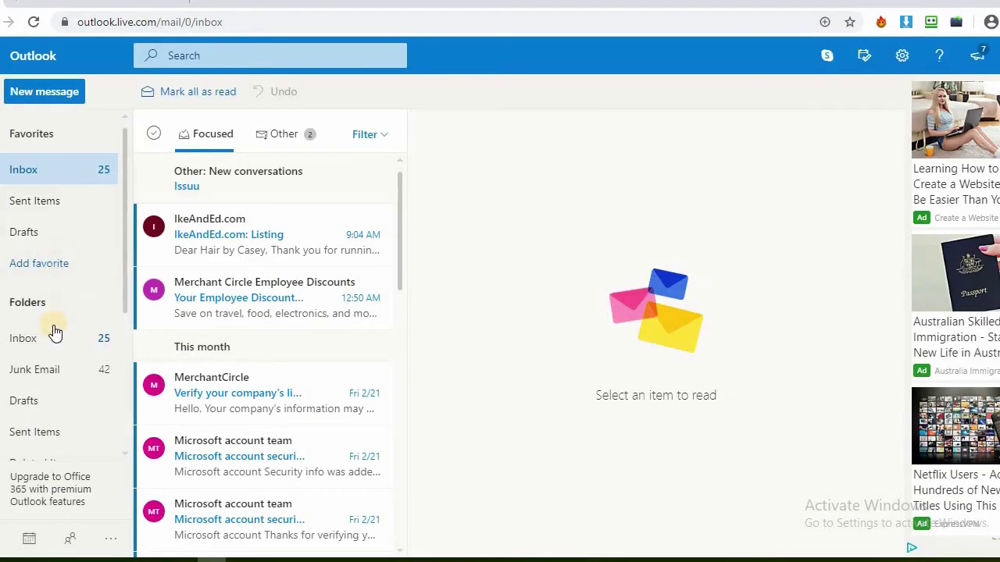
- Open the International Business Directory registration e-mail in Outlook's Junk Email folder and follow its confirmation link
{"action": "left_click", "coordinate": [53, 340]}
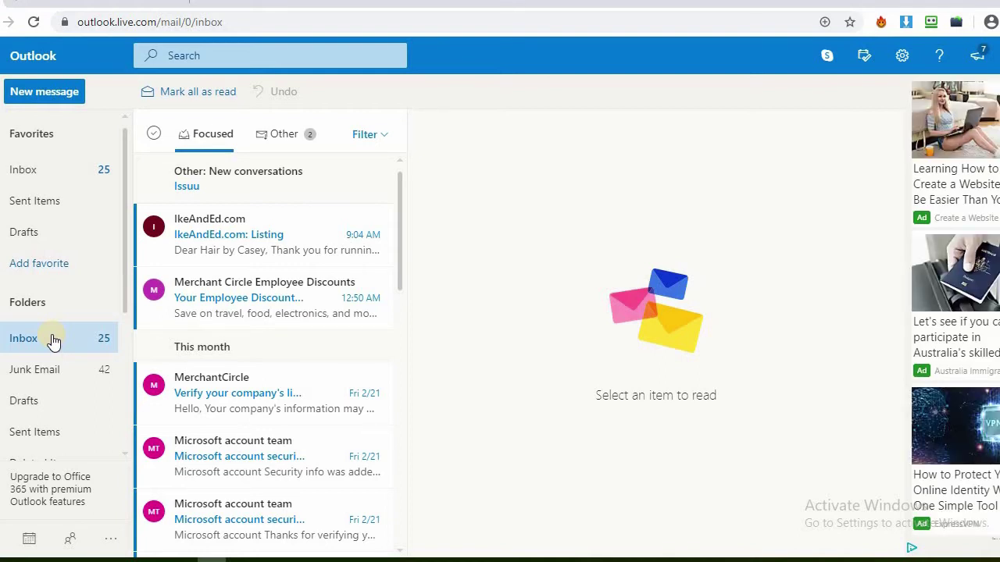
{"action": "left_click", "coordinate": [53, 339]}
{"action": "left_click", "coordinate": [56, 371]}
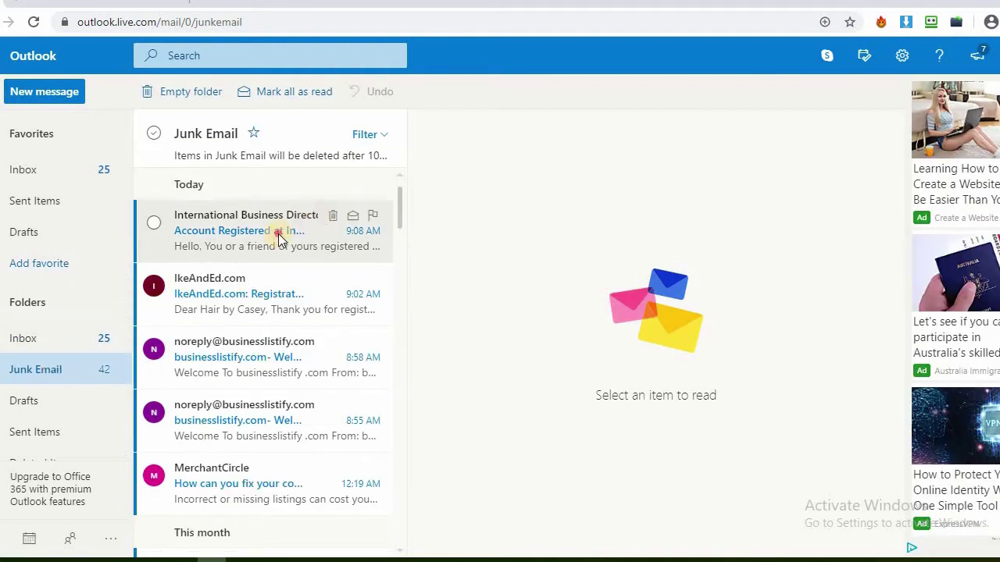
{"action": "left_click", "coordinate": [279, 237]}
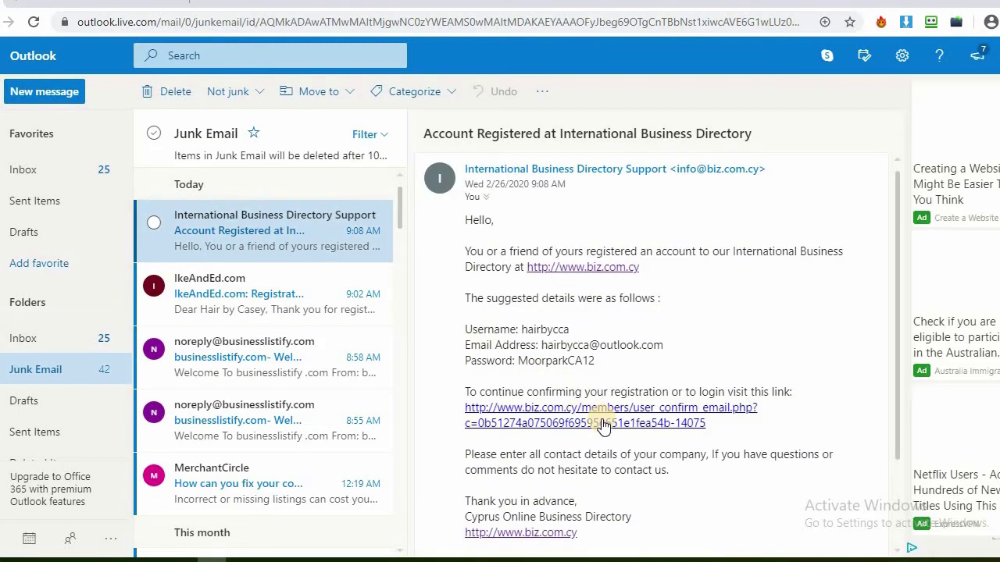
{"action": "left_click", "coordinate": [603, 423]}
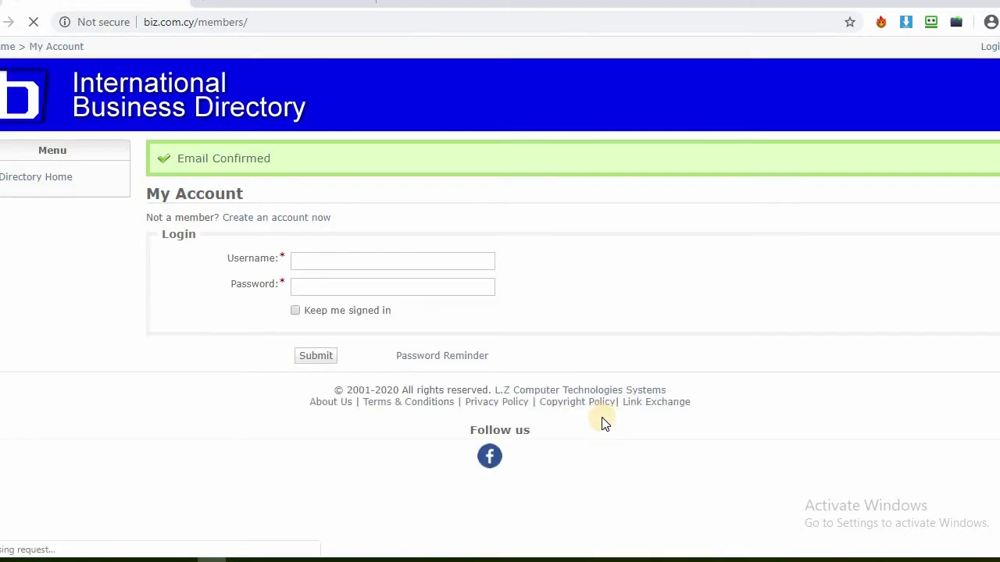
- Copy the account username from the lacartes.com row of the spreadsheet into the directory's login form
{"action": "left_click", "coordinate": [314, 263]}
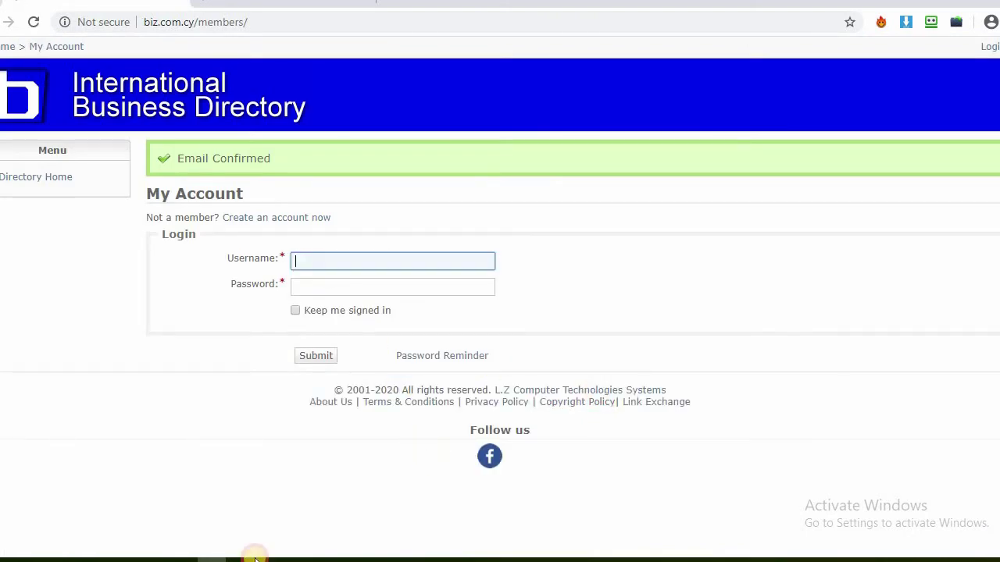
{"action": "left_click", "coordinate": [270, 508]}
{"action": "left_click", "coordinate": [522, 246]}
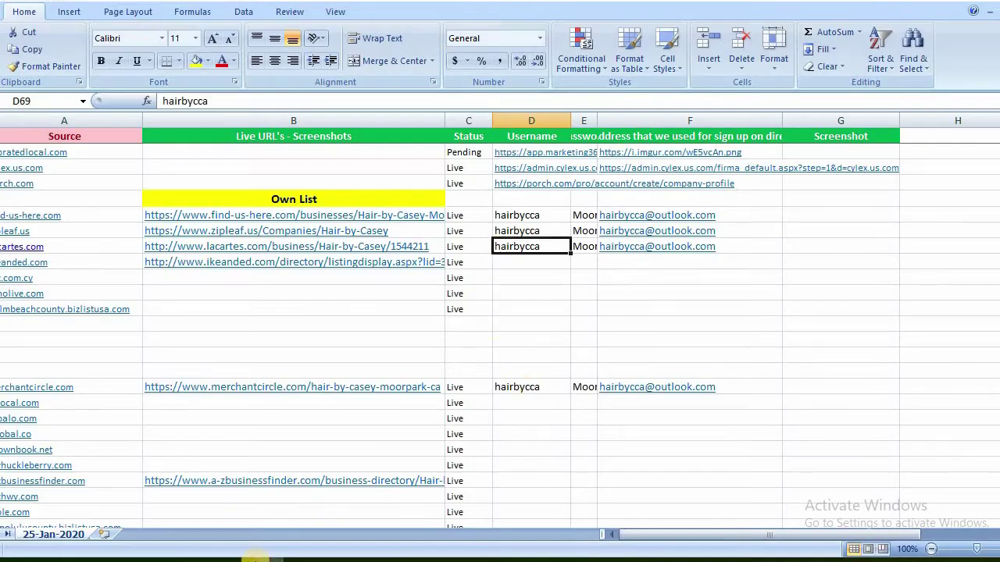
{"action": "key", "text": "ctrl+c"}
{"action": "key", "text": "alt+Tab"}
{"action": "key", "text": "ctrl+v"}
- Copy the account password from the lacartes.com row of the spreadsheet into the directory's login form and log in
{"action": "key", "text": "Tab"}
{"action": "key", "text": "alt+Tab"}
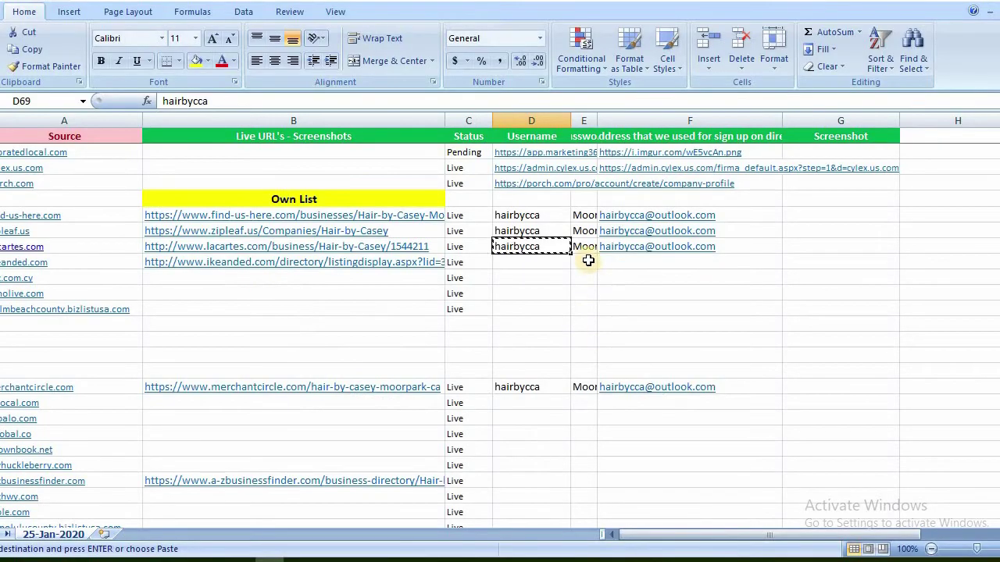
{"action": "left_click", "coordinate": [584, 246]}
{"action": "key", "text": "ctrl+c"}
{"action": "left_click", "coordinate": [439, 467]}
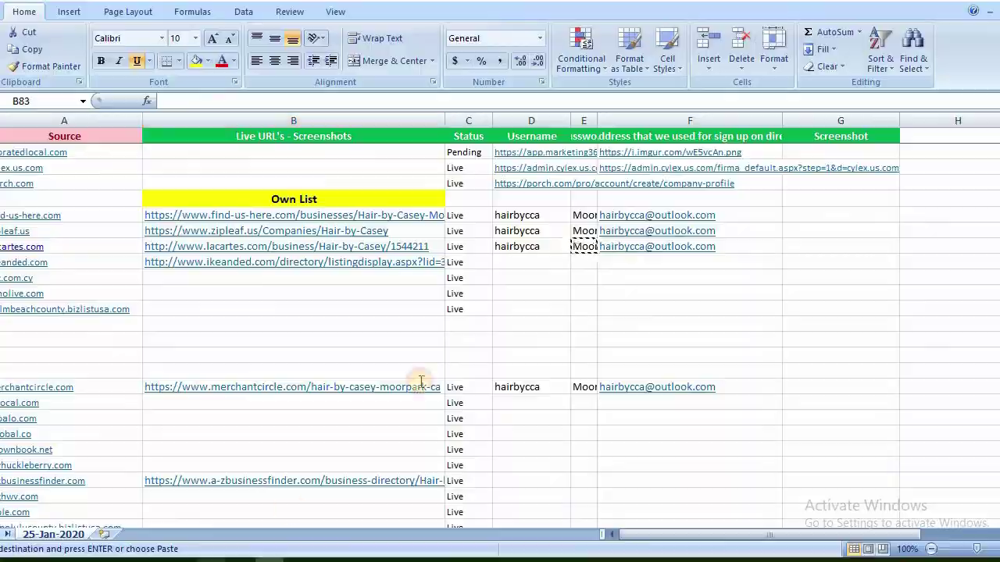
{"action": "key", "text": "alt+Tab"}
{"action": "key", "text": "ctrl+v"}
{"action": "left_click", "coordinate": [314, 358]}
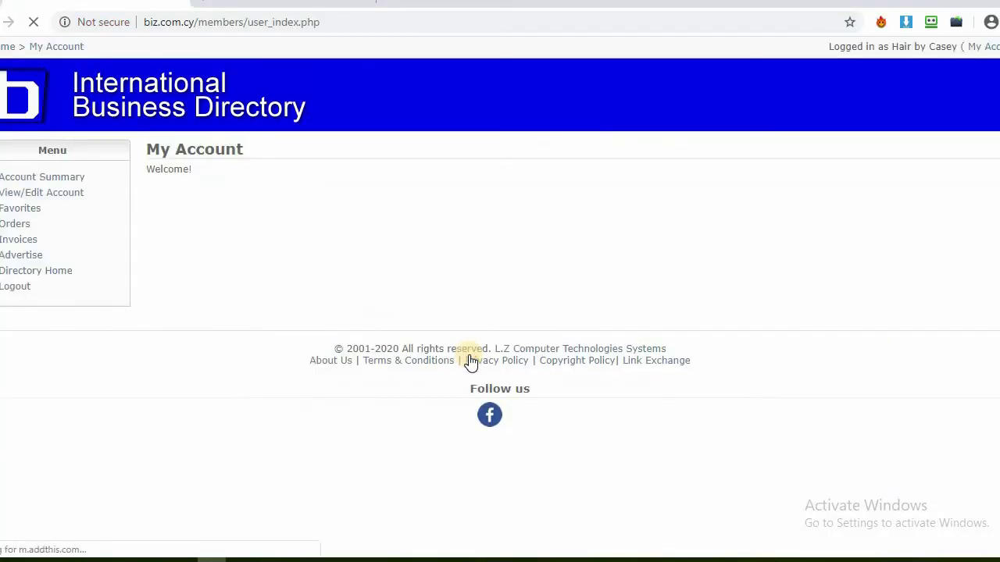
- Start a free 5-year advertising listing and submit Business Services as its primary classification
{"action": "left_click", "coordinate": [19, 258]}
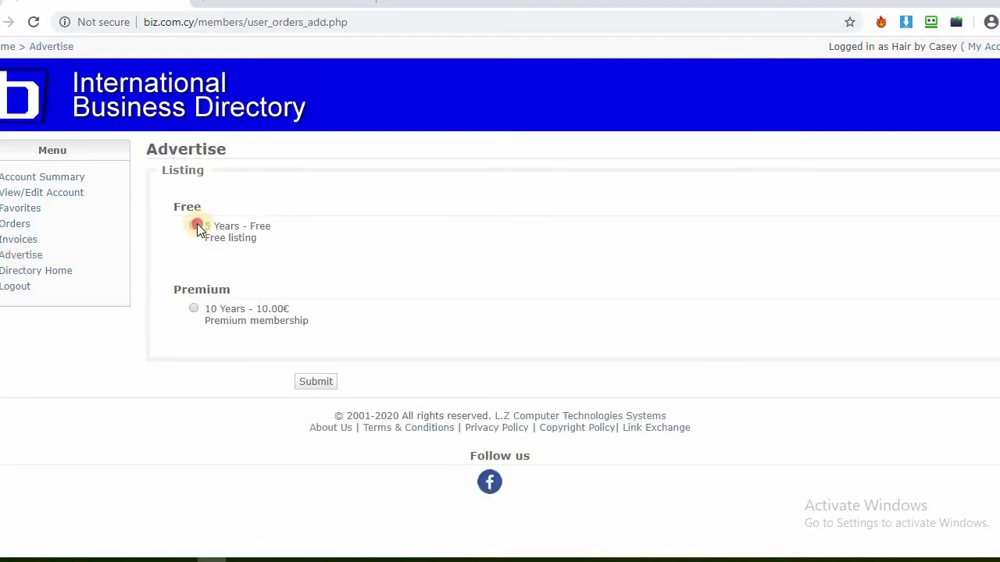
{"action": "left_click", "coordinate": [317, 382]}
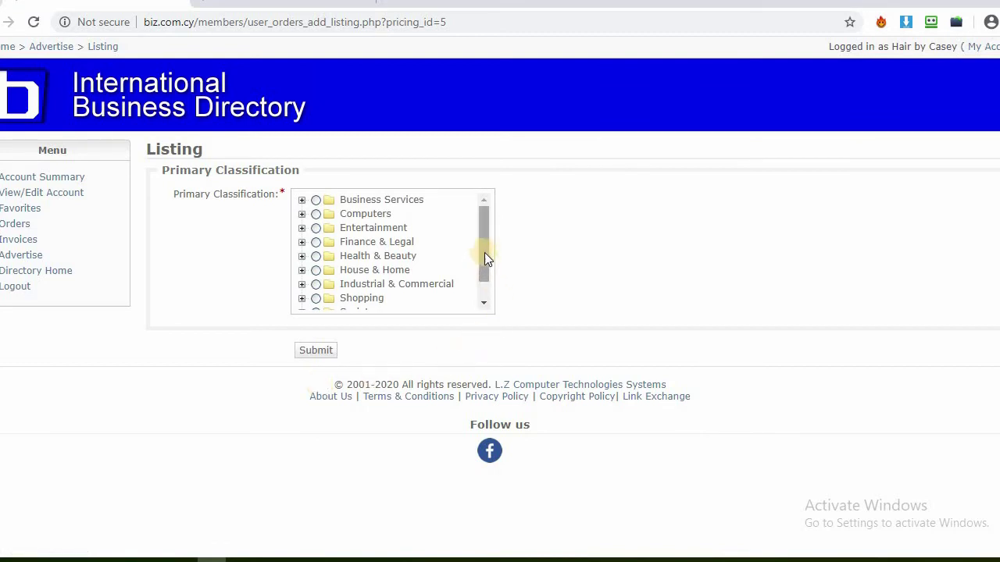
{"action": "left_click_drag", "start_coordinate": [487, 251], "coordinate": [487, 229]}
{"action": "left_click", "coordinate": [333, 351]}
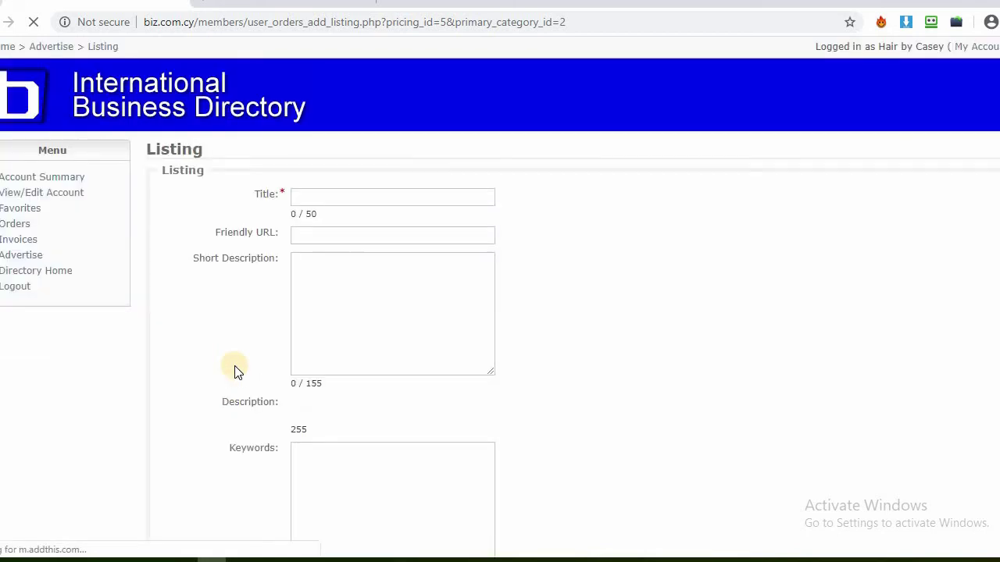
- Fill in the listing's title as Hair by Casey from the Word document, with hair-by-casey as the friendly URL
{"action": "left_click", "coordinate": [332, 200]}
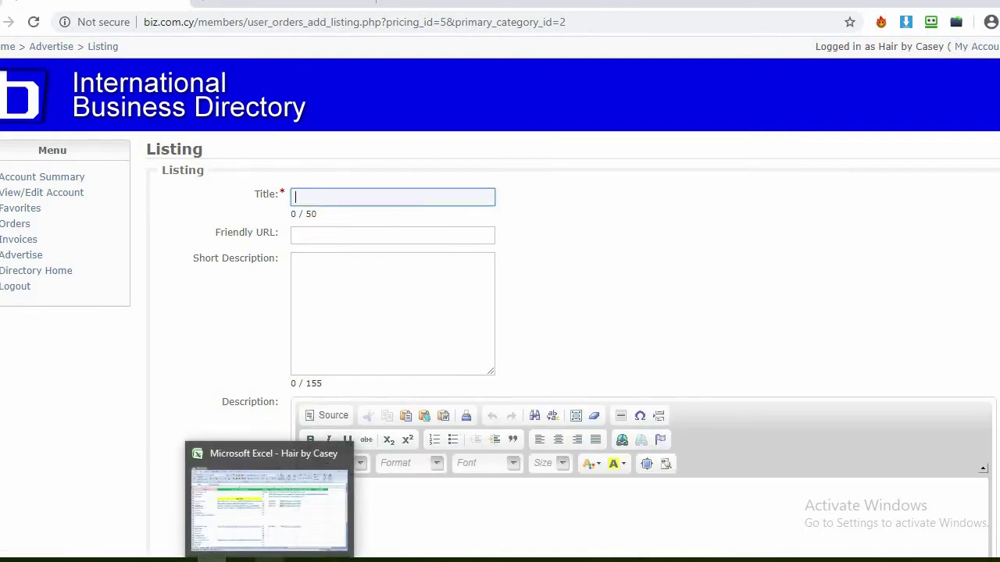
{"action": "left_click", "coordinate": [258, 559]}
{"action": "left_click", "coordinate": [258, 145]}
{"action": "key", "text": "ctrl+c"}
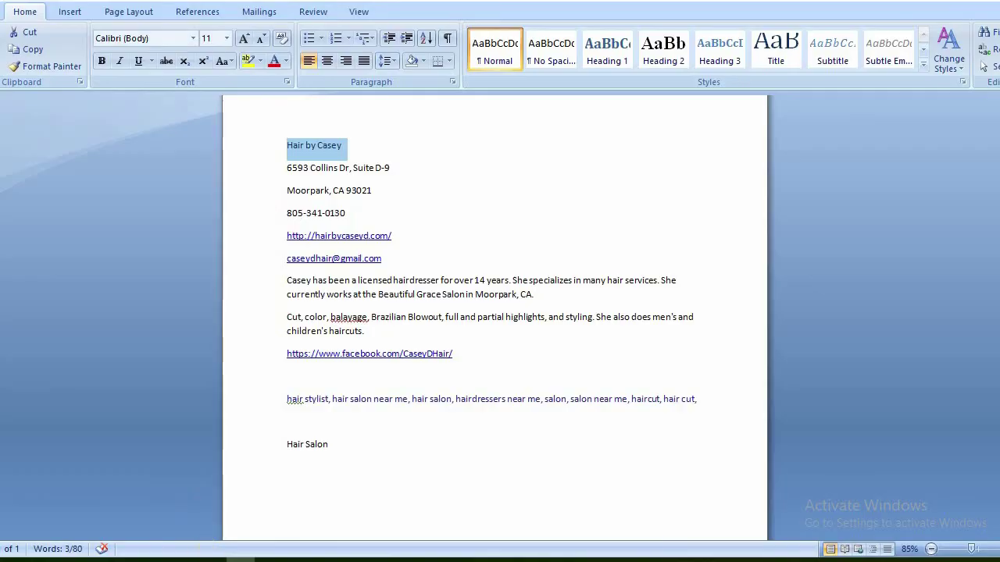
{"action": "left_click", "coordinate": [207, 556]}
{"action": "key", "text": "ctrl+v"}
{"action": "left_click", "coordinate": [325, 232]}
{"action": "left_click", "coordinate": [265, 557]}
{"action": "left_click", "coordinate": [529, 247]}
{"action": "key", "text": "ctrl+c"}
{"action": "key", "text": "alt+Tab"}
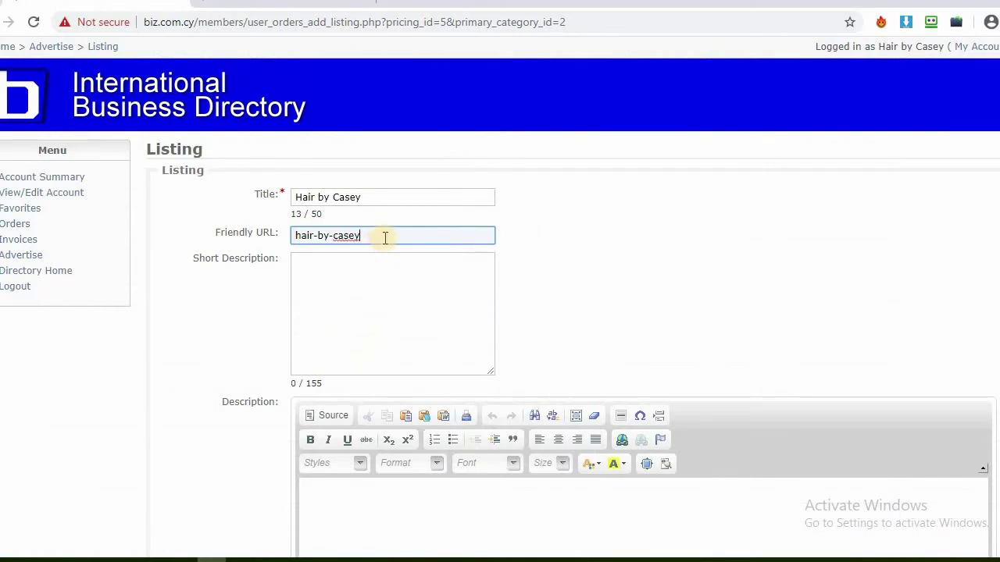
- Copy "Hair Salon" from the Word document into the listing's Short Description
{"action": "left_click", "coordinate": [370, 299]}
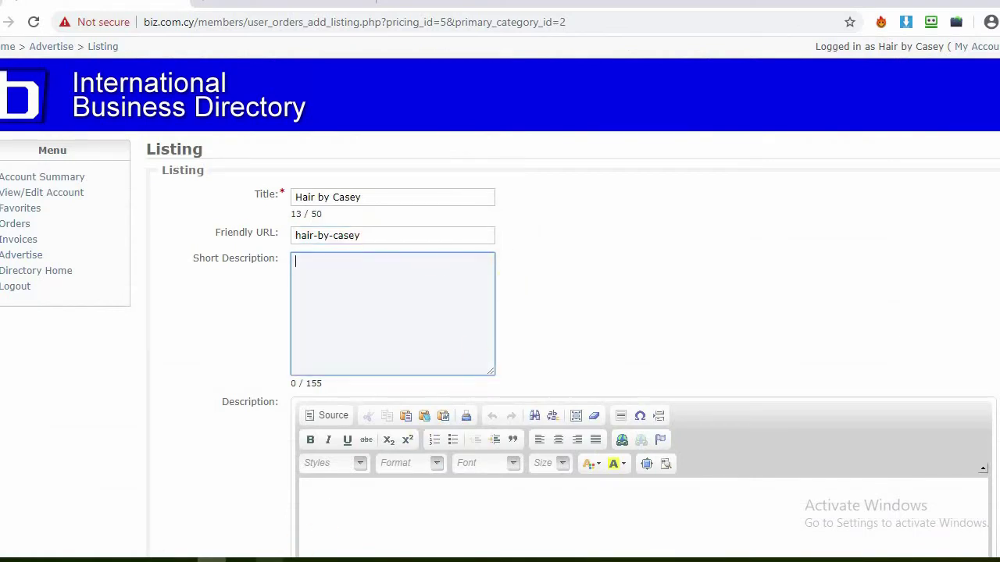
{"action": "key", "text": "alt+Tab"}
{"action": "left_click", "coordinate": [265, 445]}
{"action": "key", "text": "ctrl+c"}
{"action": "key", "text": "alt+Tab"}
{"action": "key", "text": "ctrl+v"}
- Copy the paragraph about the licensed hairdresser's 14 years of experience from the Word document into the listing's Description editor
{"action": "key", "text": "Tab"}
{"action": "scroll", "coordinate": [89, 391], "scroll_direction": "down", "scroll_amount": 5}
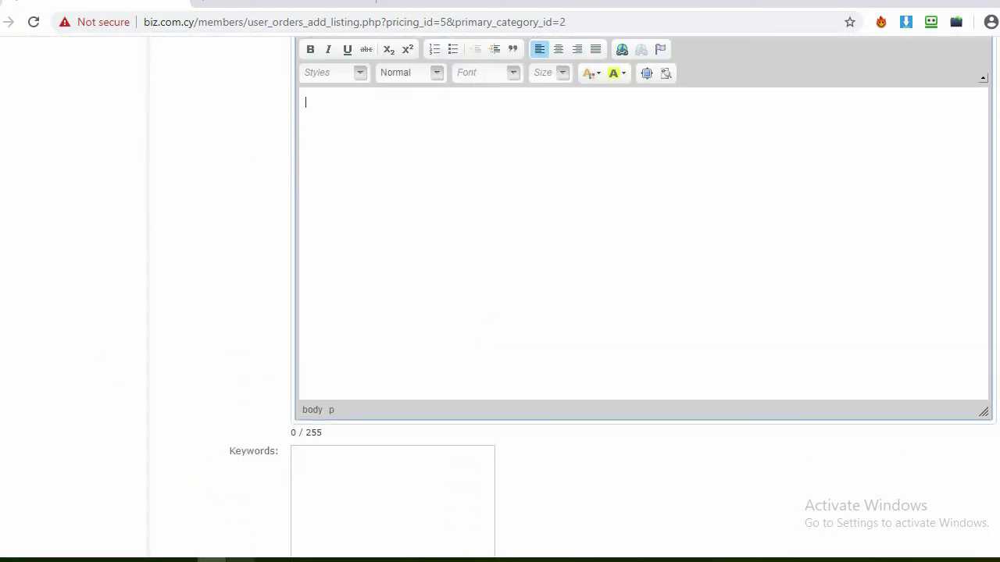
{"action": "key", "text": "alt+Tab"}
{"action": "double_click", "coordinate": [261, 291]}
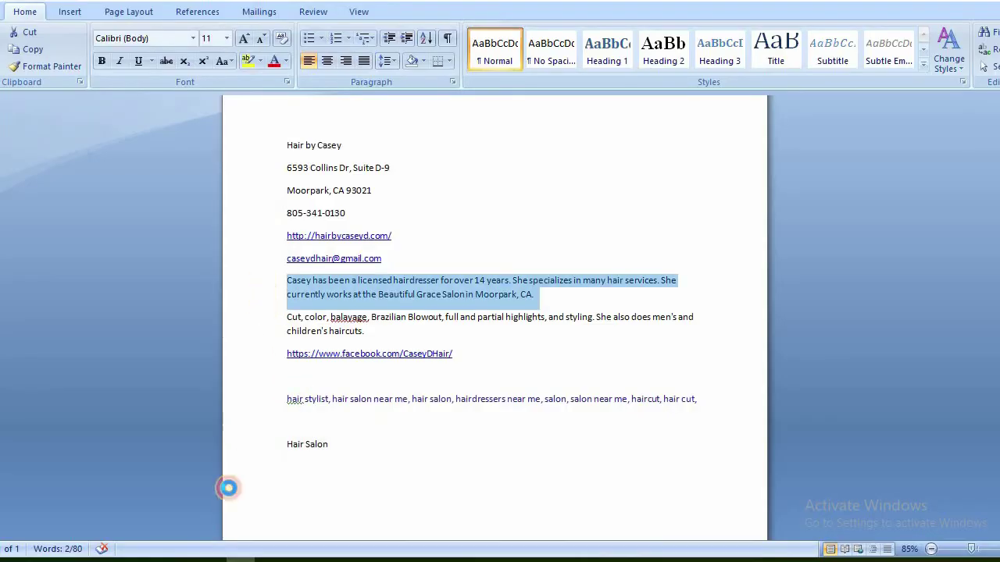
{"action": "key", "text": "ctrl+c"}
{"action": "key", "text": "alt+Tab"}
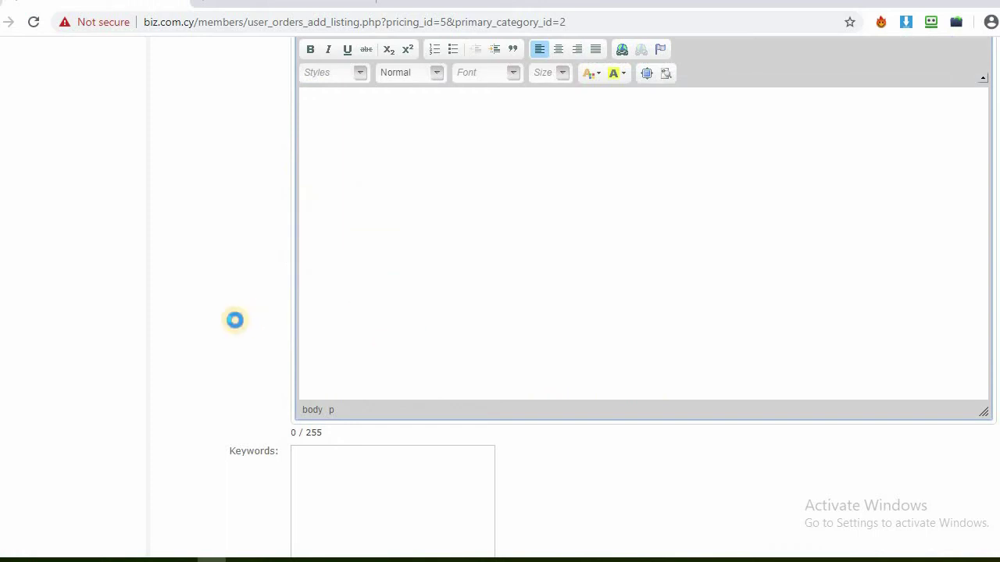
{"action": "key", "text": "ctrl+v"}
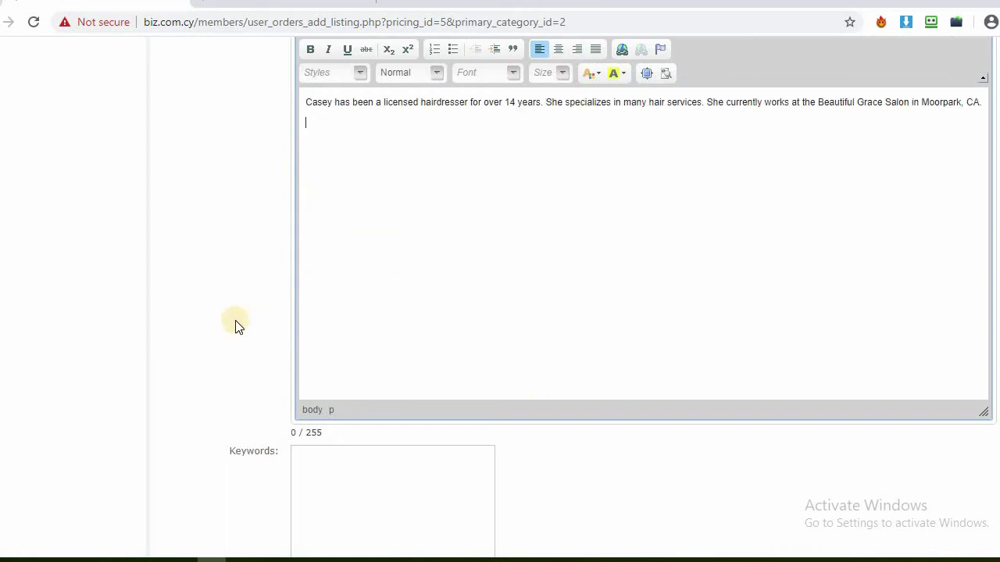
- Copy the keyword "hair stylist" from the Word document into the listing's Keywords field
{"action": "scroll", "coordinate": [238, 326], "scroll_direction": "down", "scroll_amount": 3}
{"action": "left_click", "coordinate": [344, 312]}
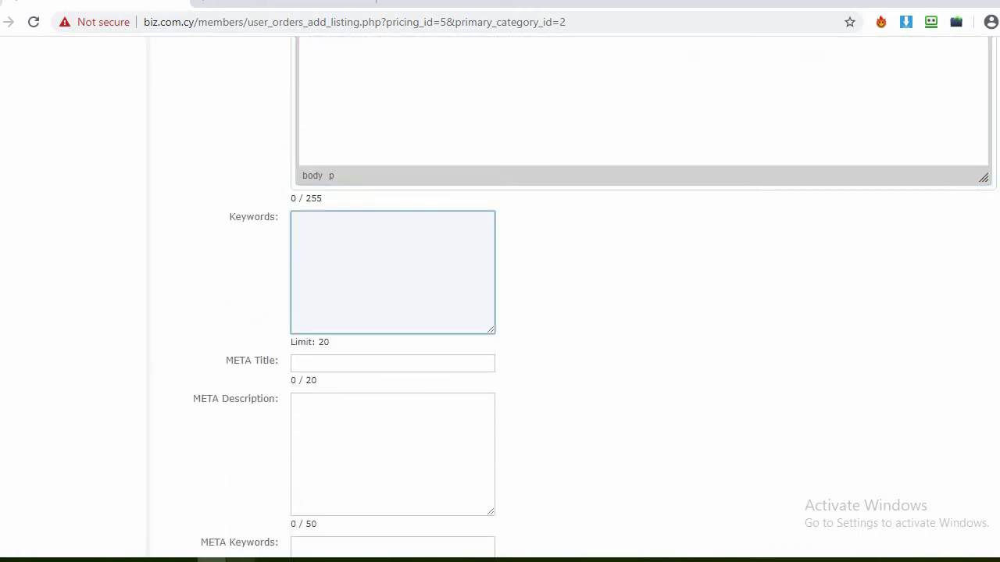
{"action": "key", "text": "alt+Tab"}
{"action": "left_click_drag", "start_coordinate": [288, 400], "coordinate": [328, 399]}
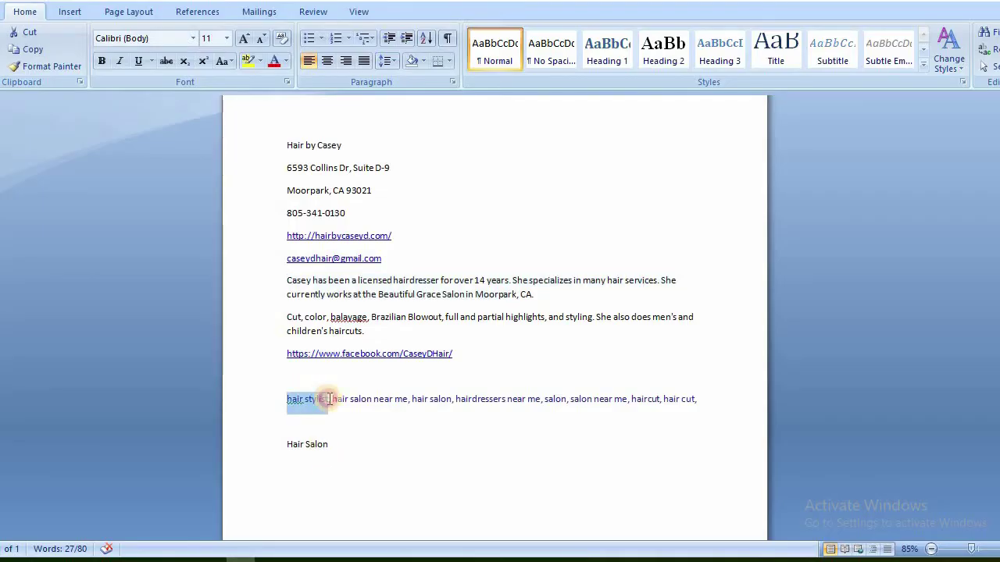
{"action": "key", "text": "ctrl+c"}
{"action": "key", "text": "alt+Tab"}
{"action": "key", "text": "ctrl+v"}
- Copy the business phone number from the Word document into the listing's Phone field and set the location to United States
{"action": "scroll", "coordinate": [429, 389], "scroll_direction": "down", "scroll_amount": 4}
{"action": "left_click", "coordinate": [319, 299]}
{"action": "left_click", "coordinate": [240, 558]}
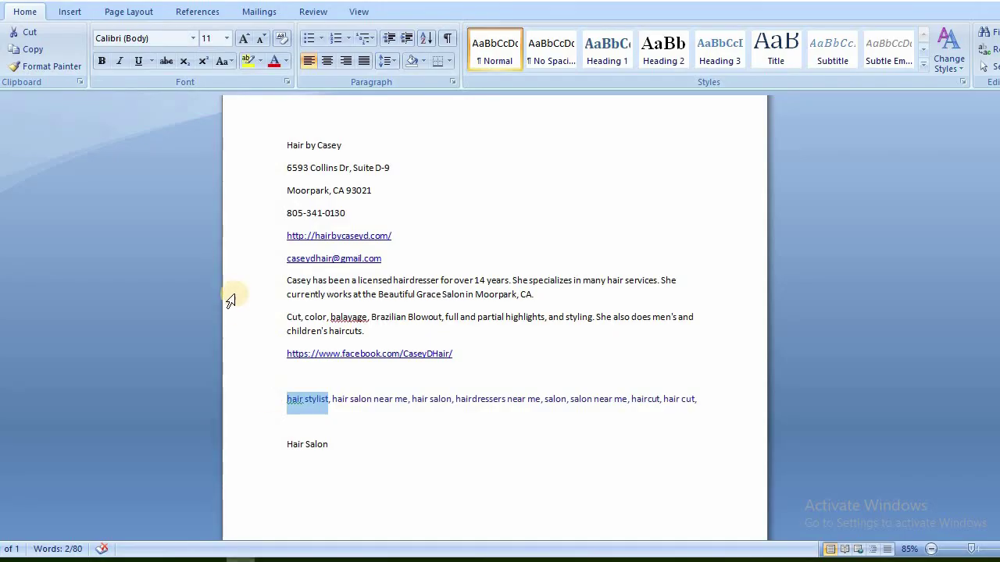
{"action": "left_click", "coordinate": [258, 213]}
{"action": "key", "text": "ctrl+c"}
{"action": "key", "text": "alt+Tab"}
{"action": "key", "text": "ctrl+v"}
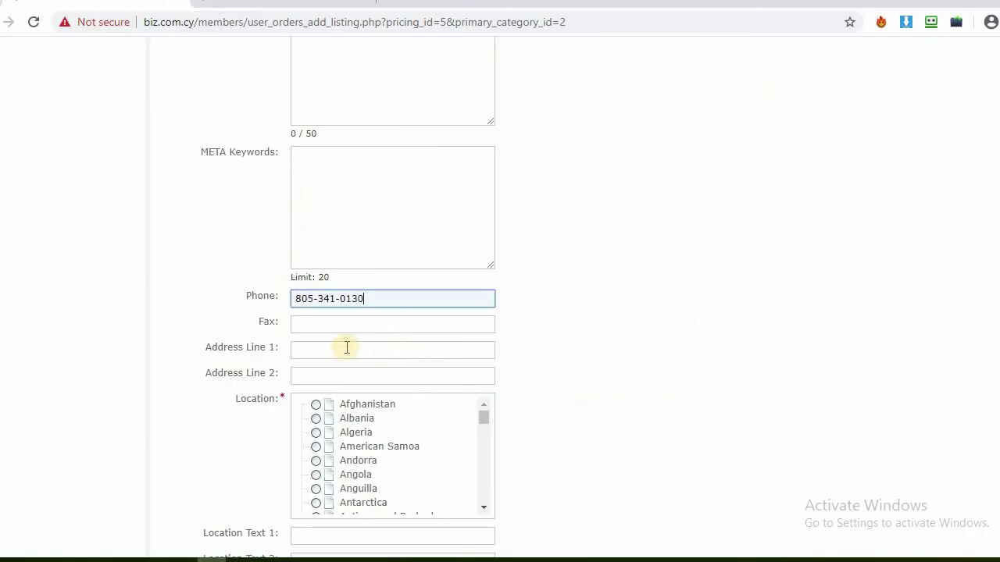
{"action": "left_click_drag", "start_coordinate": [484, 418], "coordinate": [480, 492]}
{"action": "left_click", "coordinate": [316, 463]}
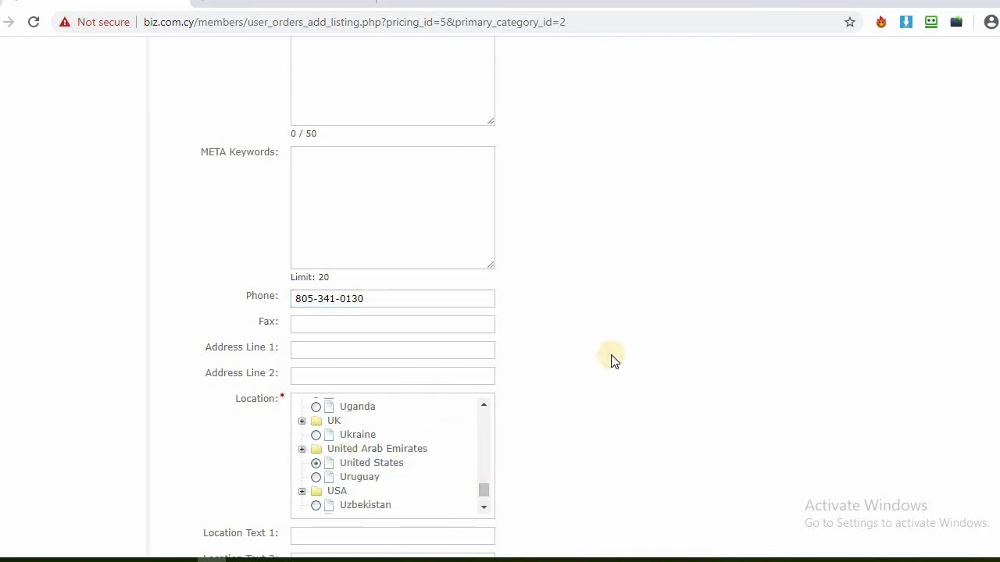
- Copy the business address from the Word document into Address Line 1, moving its postal code to the Zip Code field
{"action": "left_click", "coordinate": [349, 347]}
{"action": "scroll", "coordinate": [586, 437], "scroll_direction": "down", "scroll_amount": 2}
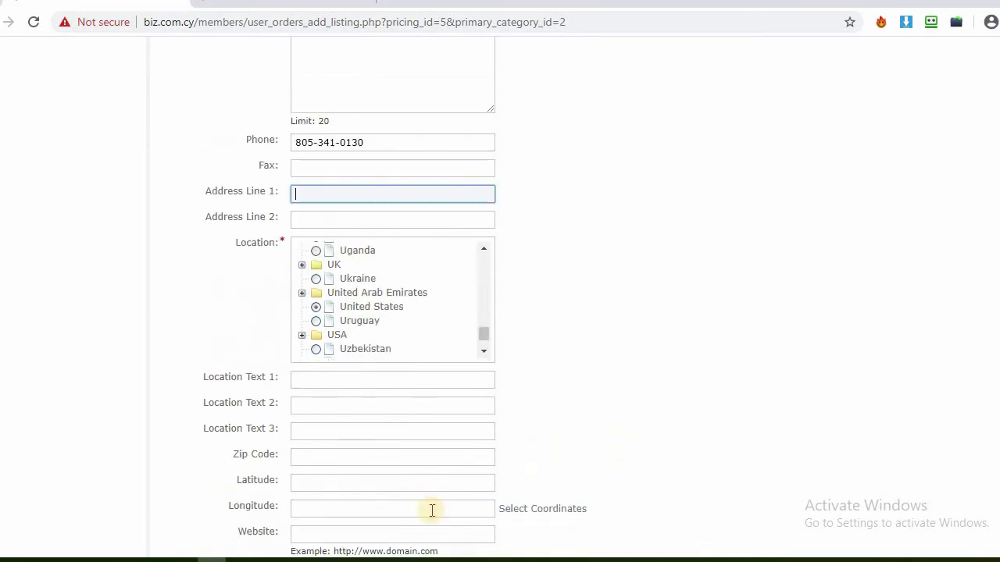
{"action": "key", "text": "alt+Tab"}
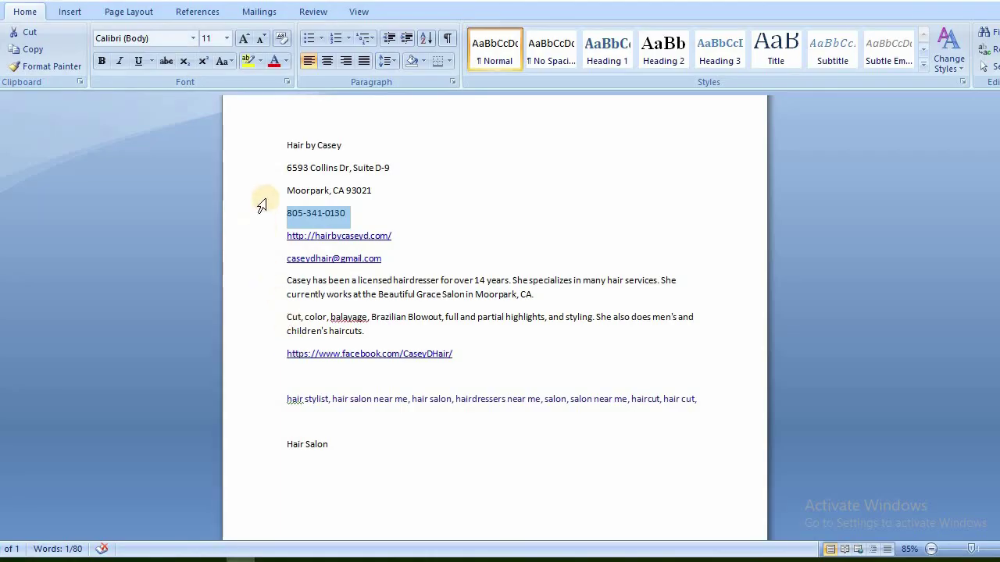
{"action": "left_click_drag", "start_coordinate": [263, 190], "coordinate": [264, 170]}
{"action": "key", "text": "ctrl+c"}
{"action": "left_click", "coordinate": [216, 556]}
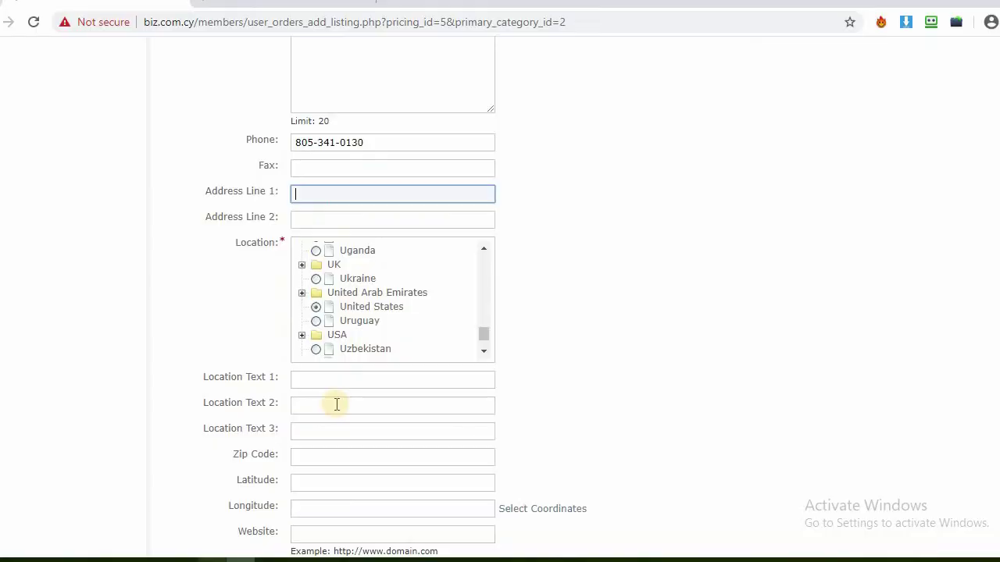
{"action": "key", "text": "ctrl+v"}
{"action": "double_click", "coordinate": [460, 194]}
{"action": "key", "text": "BackSpace"}
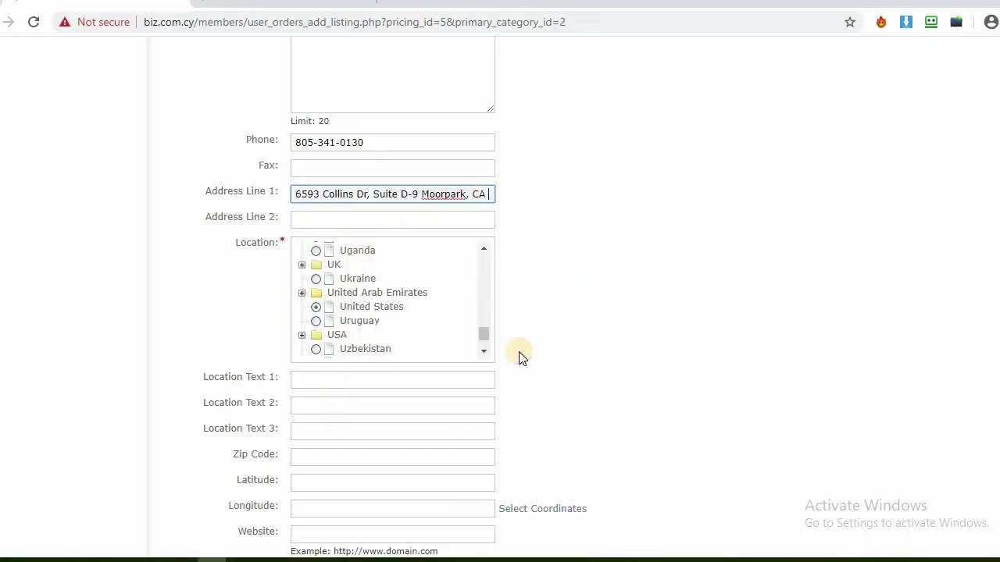
{"action": "left_click", "coordinate": [314, 455]}
{"action": "scroll", "coordinate": [559, 438], "scroll_direction": "down", "scroll_amount": 3}
{"action": "left_click", "coordinate": [344, 305]}
{"action": "left_click", "coordinate": [240, 556]}
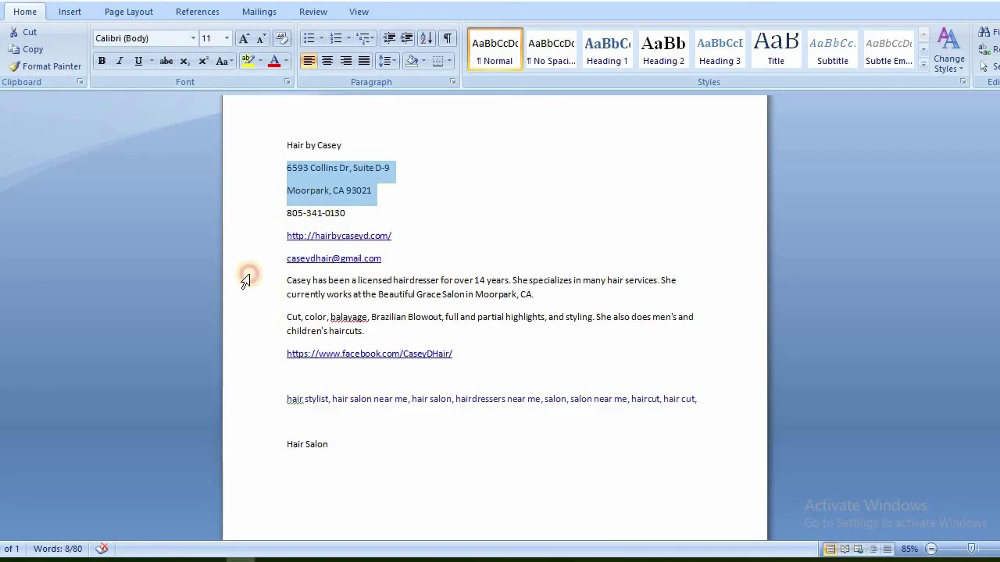
{"action": "left_click", "coordinate": [250, 235]}
{"action": "key", "text": "alt+Tab"}
{"action": "key", "text": "ctrl+v"}
- Copy the business e-mail address from the Word document into the listing's Email field
{"action": "key", "text": "Tab"}
{"action": "left_click", "coordinate": [240, 556]}
{"action": "left_click", "coordinate": [268, 259]}
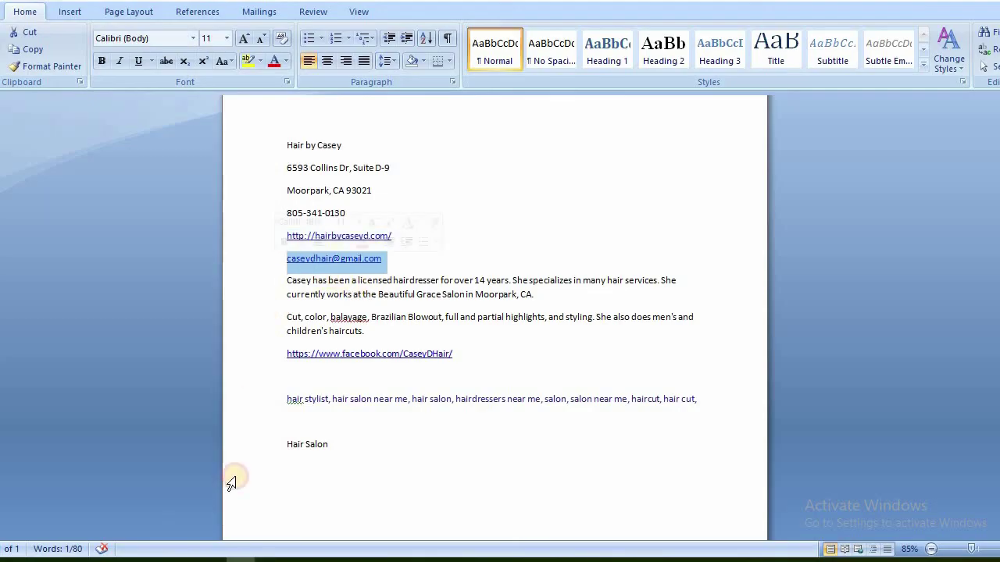
{"action": "key", "text": "alt+Tab"}
{"action": "key", "text": "ctrl+v"}
- Attach the business logo image and submit the completed listing form
{"action": "left_click", "coordinate": [343, 380]}
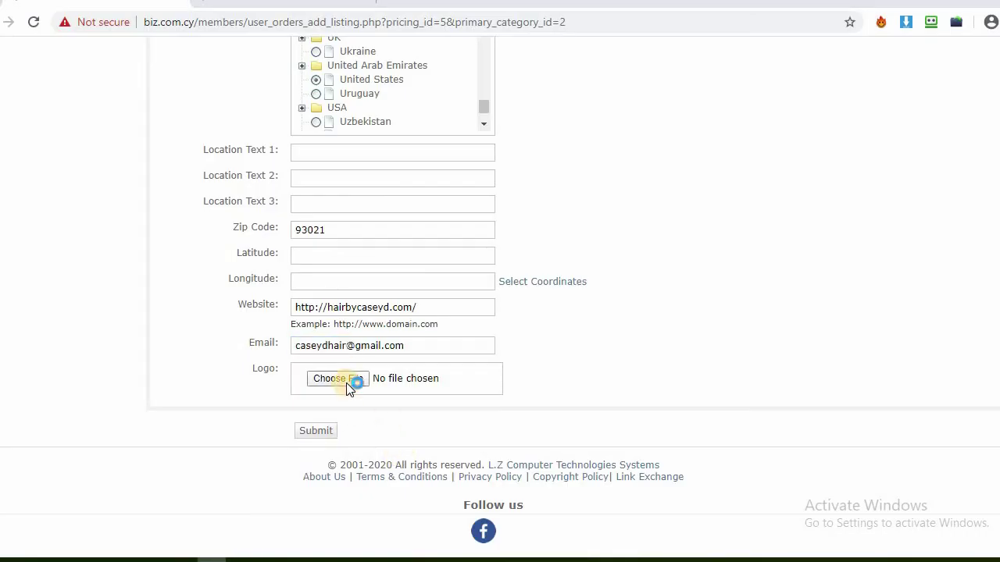
{"action": "left_click", "coordinate": [318, 432]}
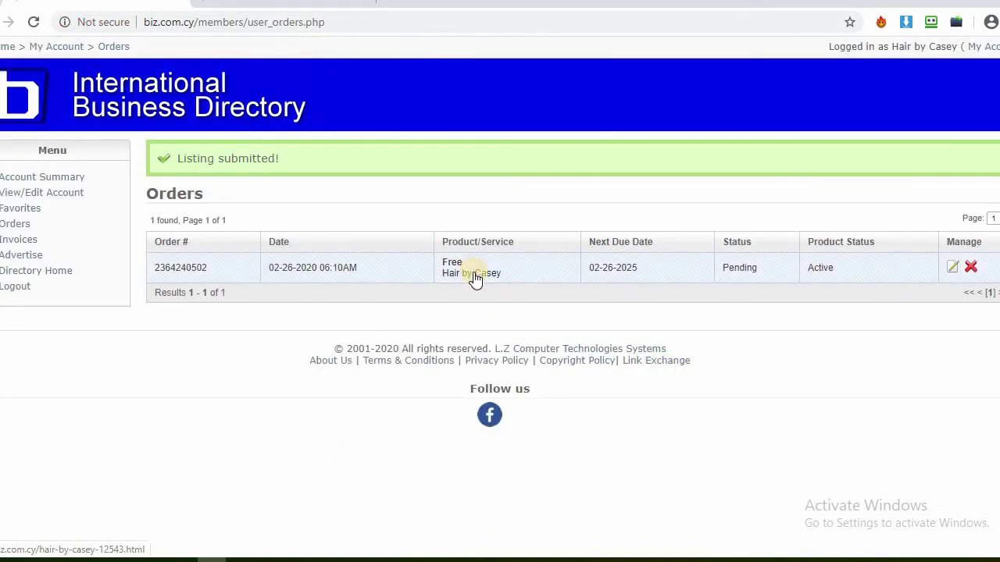
- Open the public Hair by Casey listing from the orders table and review its photo, description and contact details
{"action": "left_click", "coordinate": [476, 278]}
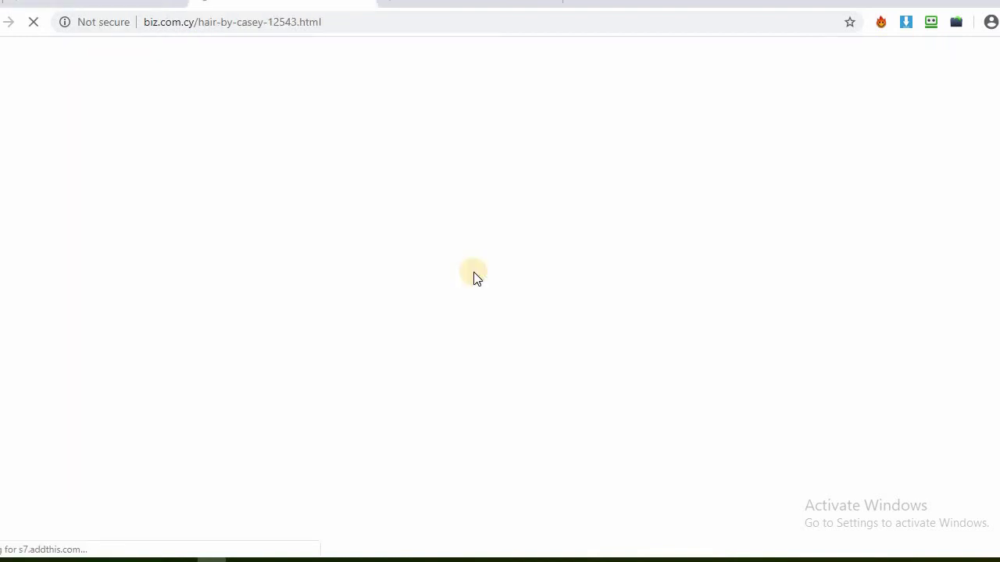
{"action": "scroll", "coordinate": [741, 364], "scroll_direction": "down", "scroll_amount": 4}
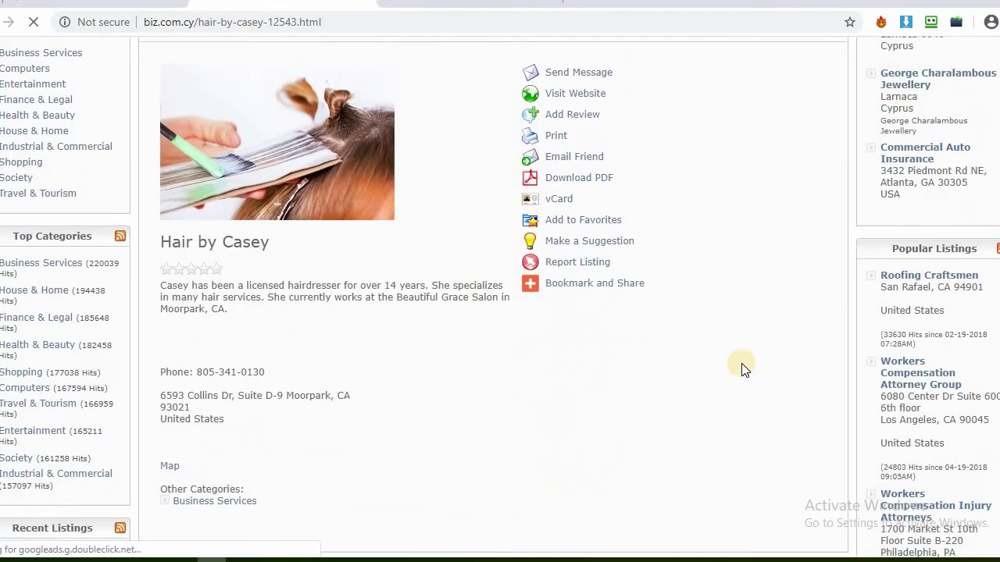
{"action": "scroll", "coordinate": [741, 369], "scroll_direction": "down", "scroll_amount": 5}
{"action": "scroll", "coordinate": [741, 369], "scroll_direction": "up", "scroll_amount": 6}
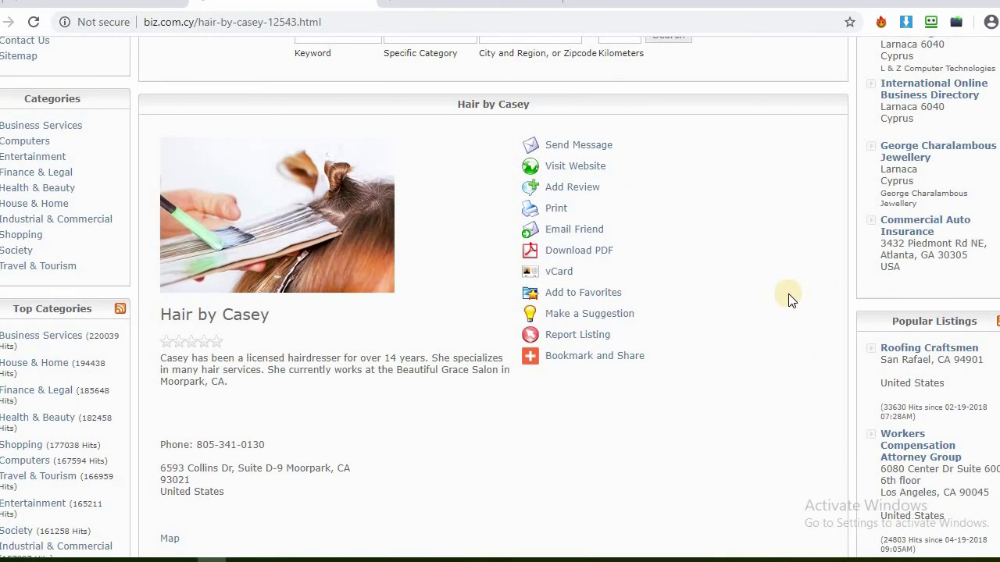
- Copy the live listing's web address into the Live URL's column of the biz.com.cy row in the spreadsheet
{"action": "left_click", "coordinate": [344, 22]}
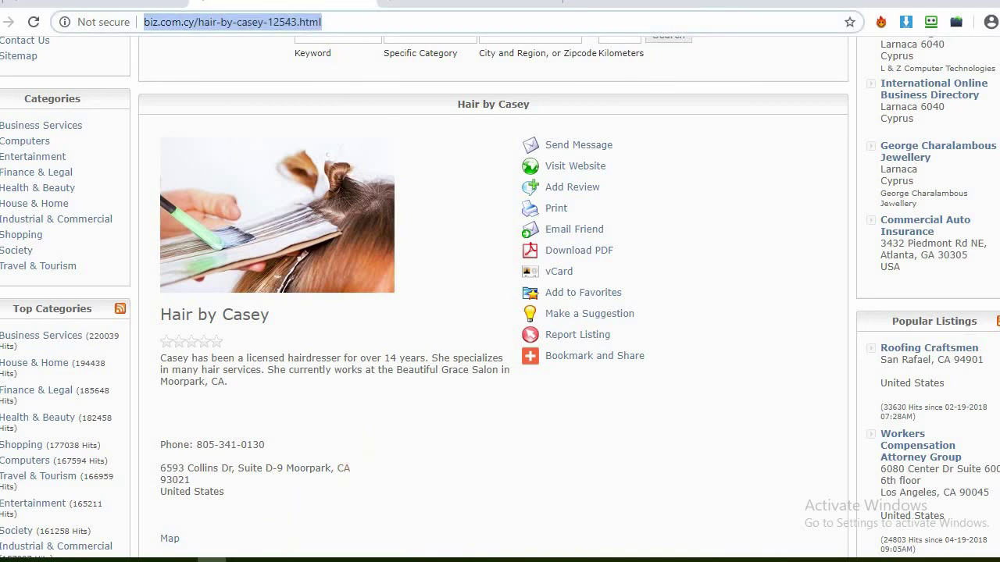
{"action": "left_click", "coordinate": [269, 560]}
{"action": "left_click", "coordinate": [223, 275]}
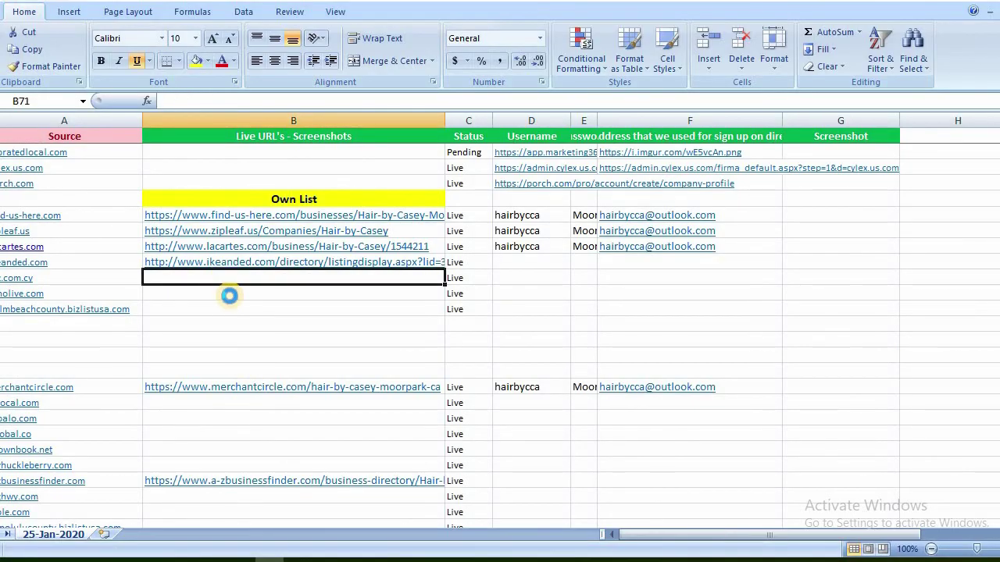